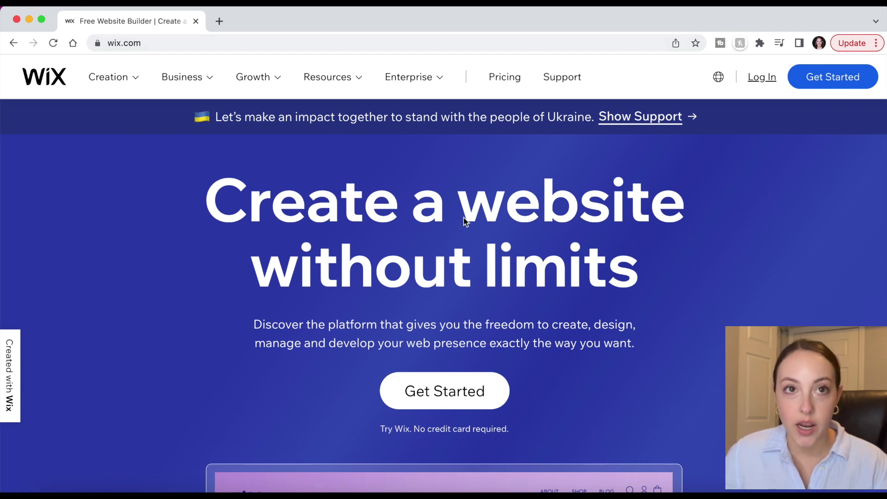
Open the Wix Sign Up page from the homepage's Get Started button
{"action": "left_click", "coordinate": [465, 405]}
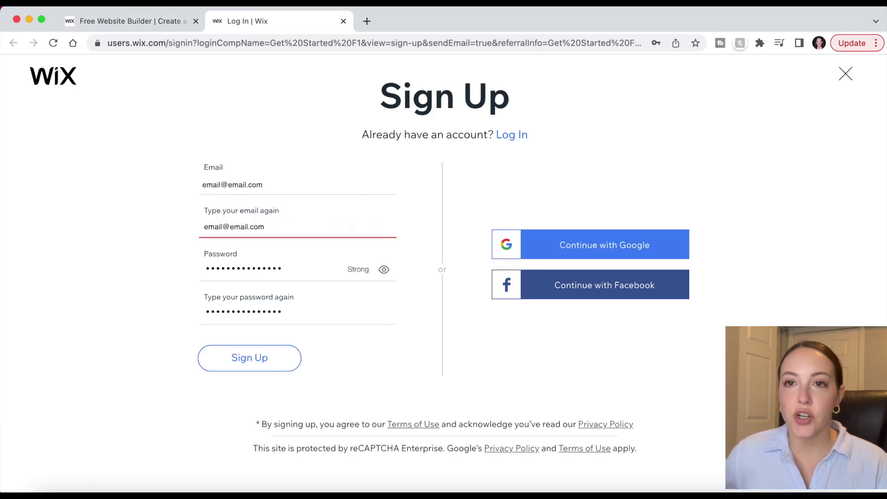
Submit the prefilled Sign Up form to register the new Wix account
{"action": "left_click", "coordinate": [240, 367]}
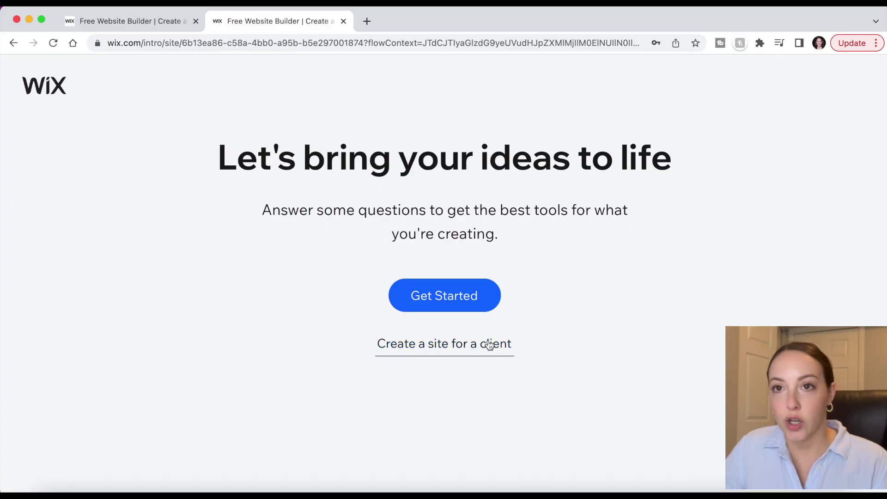
Start the setup questions, search 'Floral' for the website type, and submit the chosen type
{"action": "left_click", "coordinate": [439, 297]}
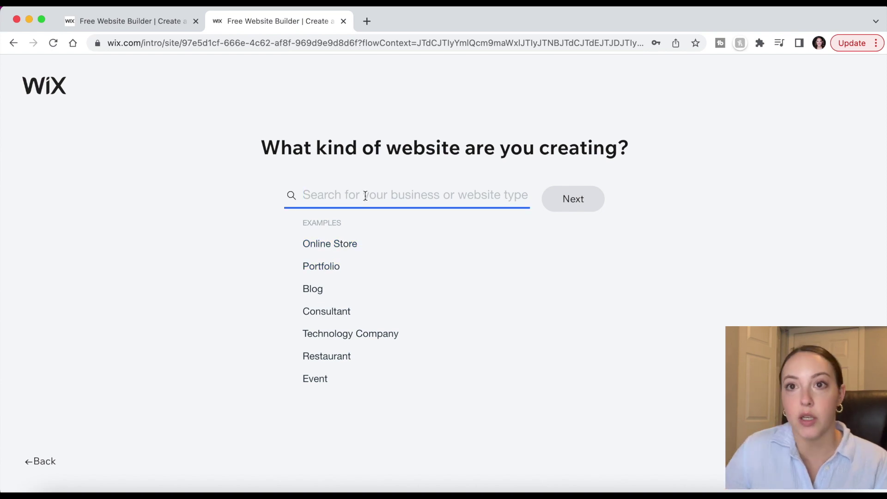
{"action": "type", "text": "Floral"}
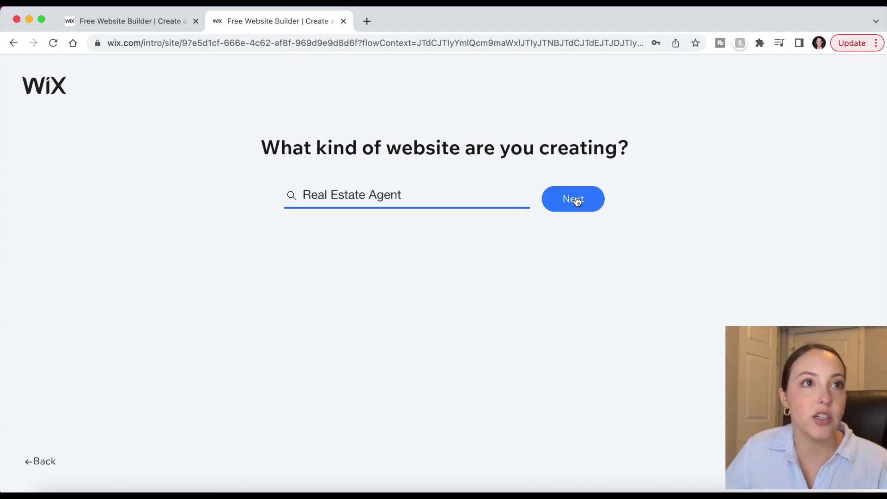
{"action": "left_click", "coordinate": [571, 202]}
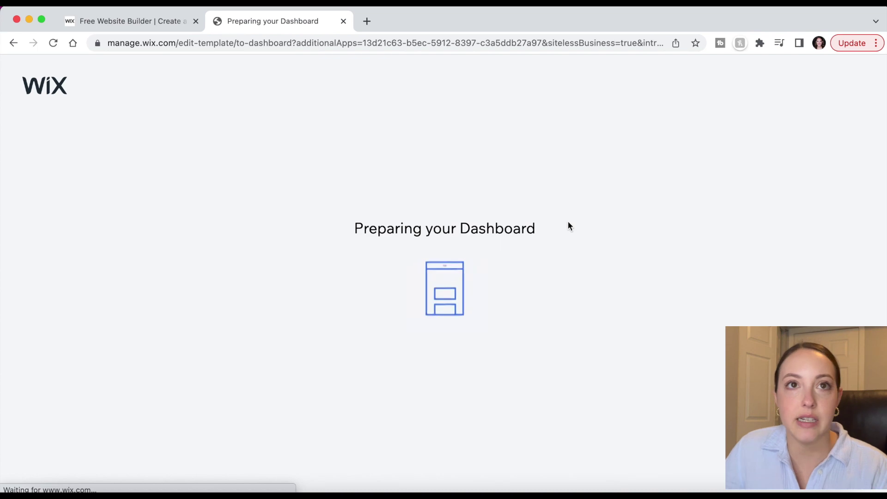
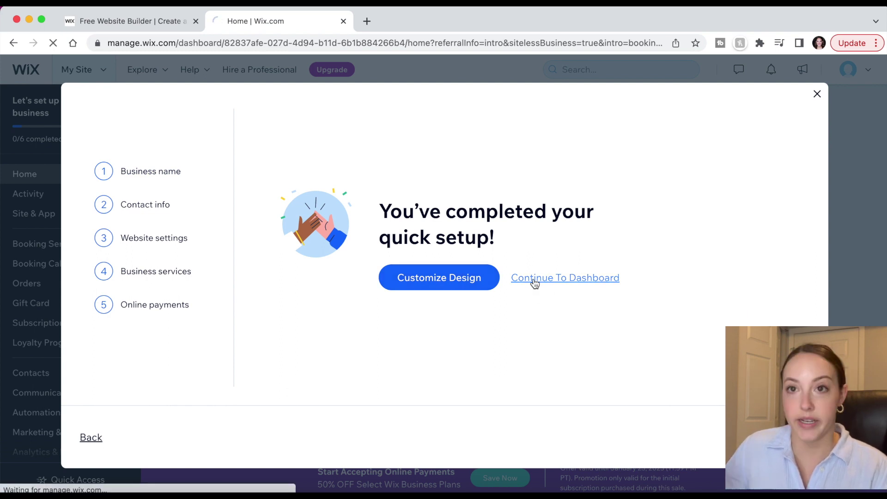
Enter the business name, fix its misspelled ending, finish quick setup and start designing the site
{"action": "left_click", "coordinate": [534, 279]}
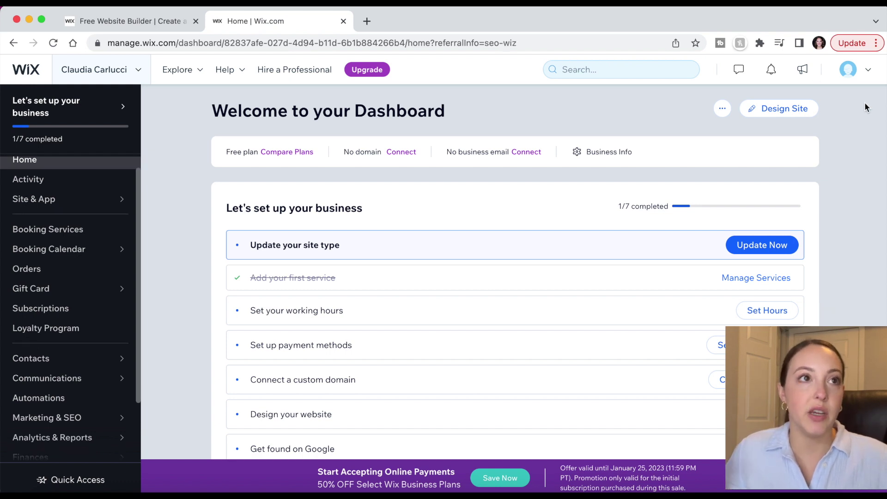
{"action": "left_click", "coordinate": [785, 109]}
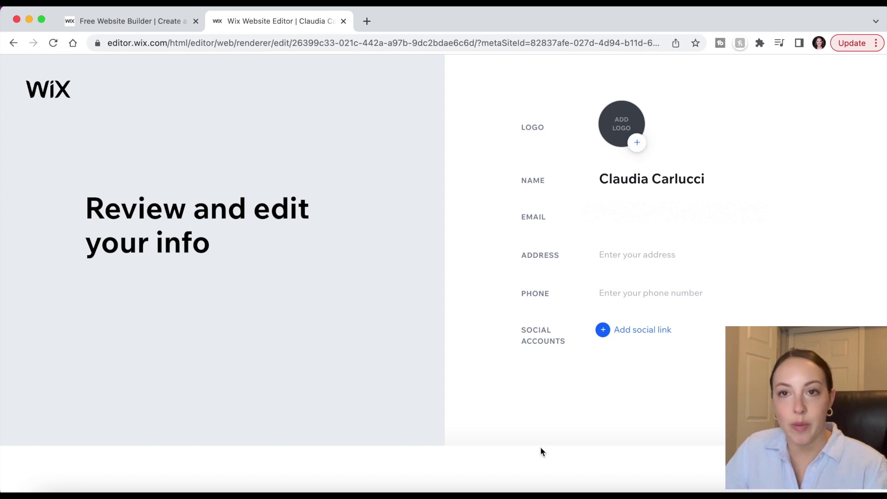
Add two social link rows, delete both empty ones, and accept the business info
{"action": "left_click", "coordinate": [604, 331]}
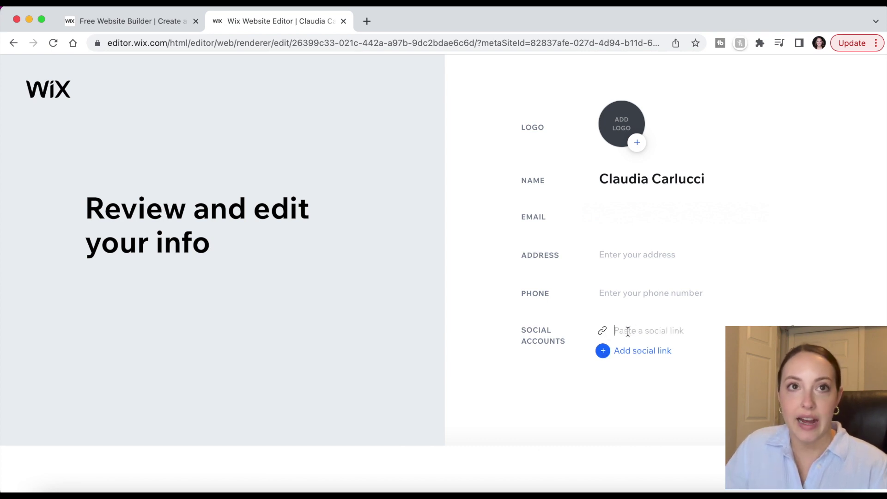
{"action": "left_click", "coordinate": [603, 351]}
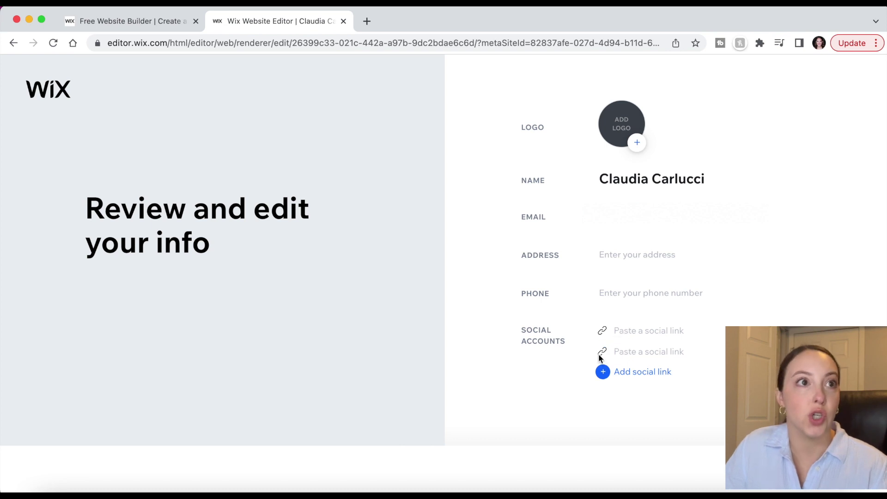
{"action": "left_click", "coordinate": [792, 330]}
{"action": "left_click", "coordinate": [792, 330]}
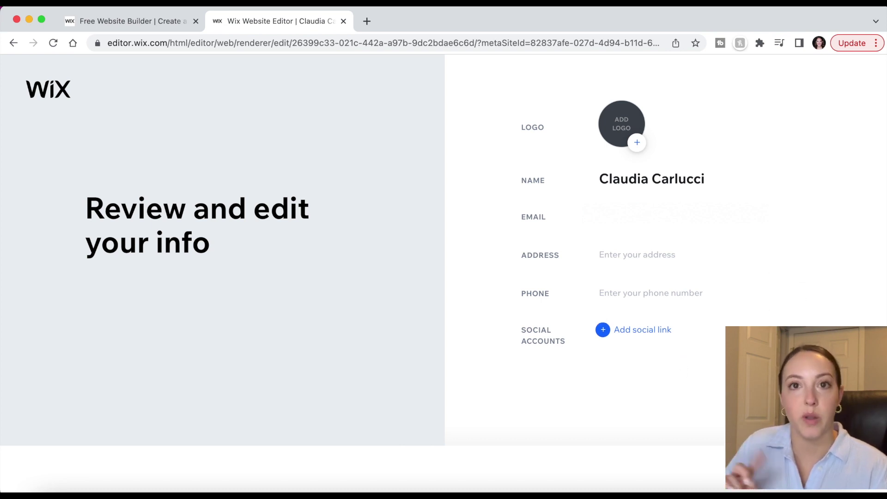
{"action": "left_click", "coordinate": [833, 467]}
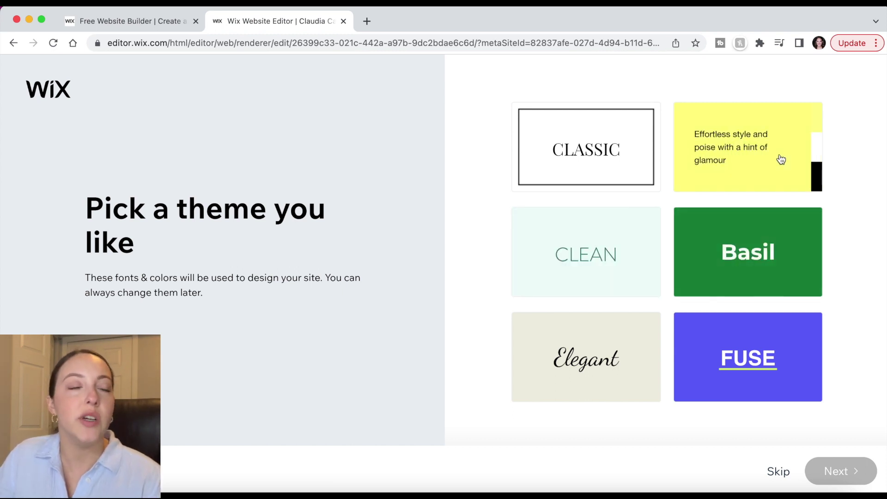
Choose the Clean theme and the first homepage design with the large interior photo
{"action": "left_click", "coordinate": [596, 259]}
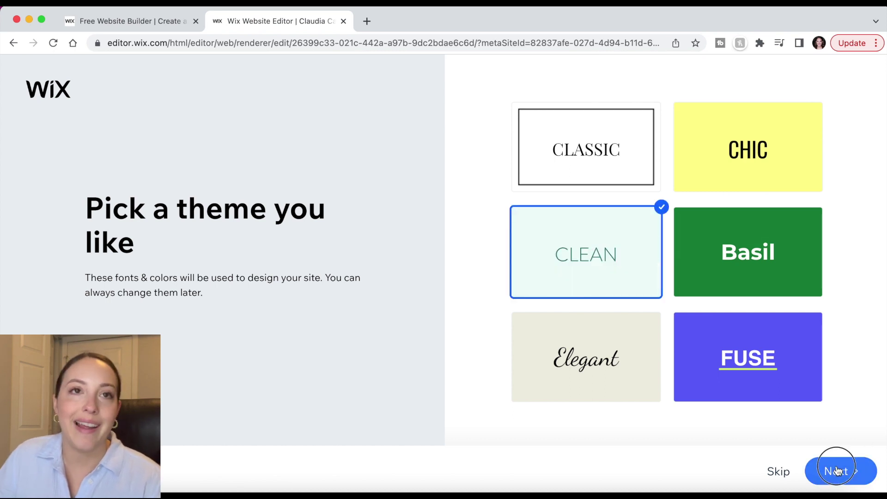
{"action": "left_click", "coordinate": [836, 470]}
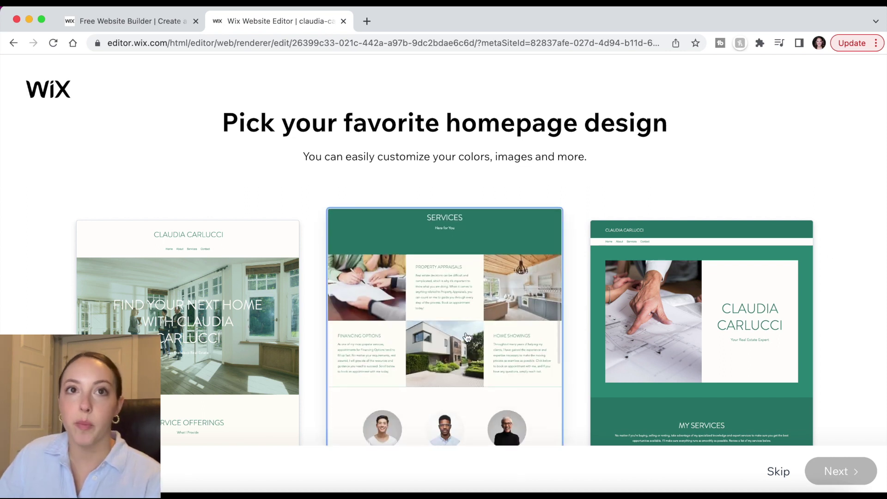
{"action": "left_click", "coordinate": [174, 296]}
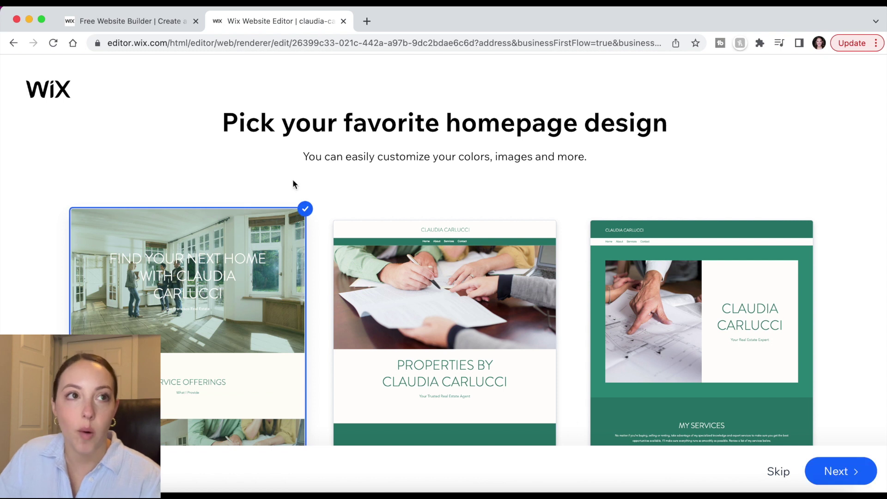
Go to the extra pages list and tick the About, Buying and Renting pages
{"action": "left_click", "coordinate": [830, 469]}
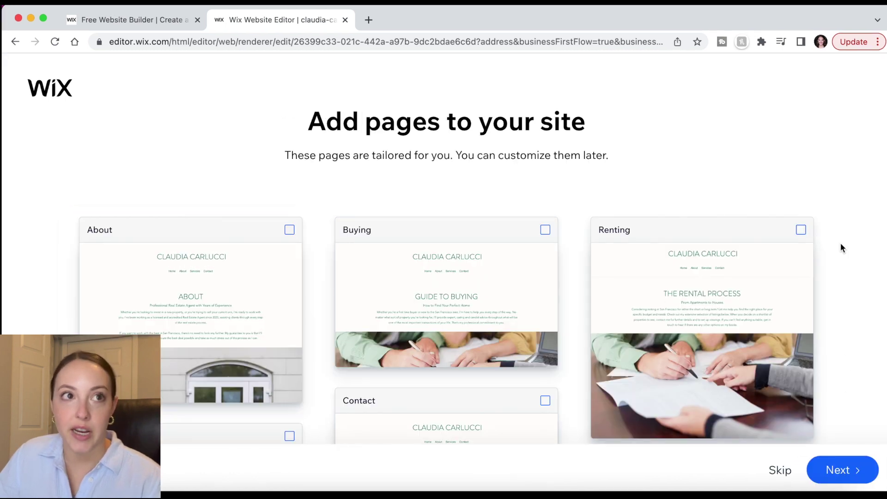
{"action": "scroll", "coordinate": [841, 243], "scroll_direction": "down", "scroll_amount": 3}
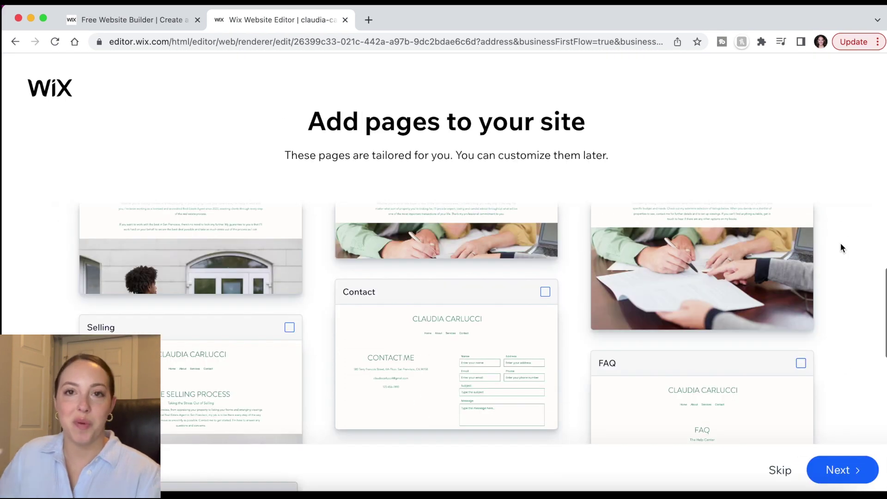
{"action": "scroll", "coordinate": [840, 245], "scroll_direction": "down", "scroll_amount": 3}
{"action": "scroll", "coordinate": [840, 245], "scroll_direction": "down", "scroll_amount": 4}
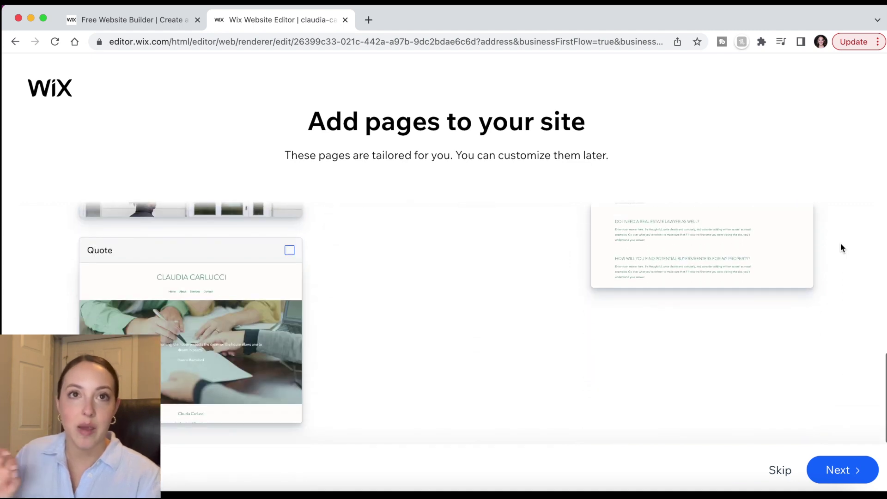
{"action": "scroll", "coordinate": [841, 243], "scroll_direction": "up", "scroll_amount": 10}
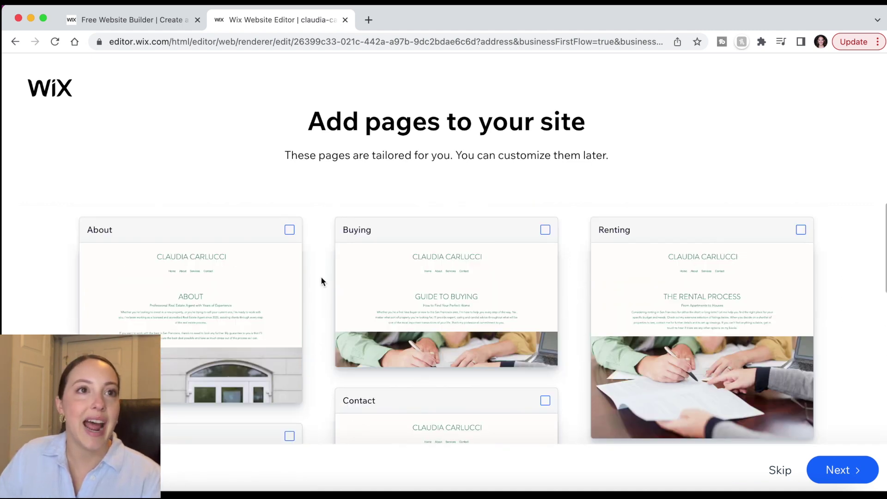
{"action": "left_click", "coordinate": [292, 225]}
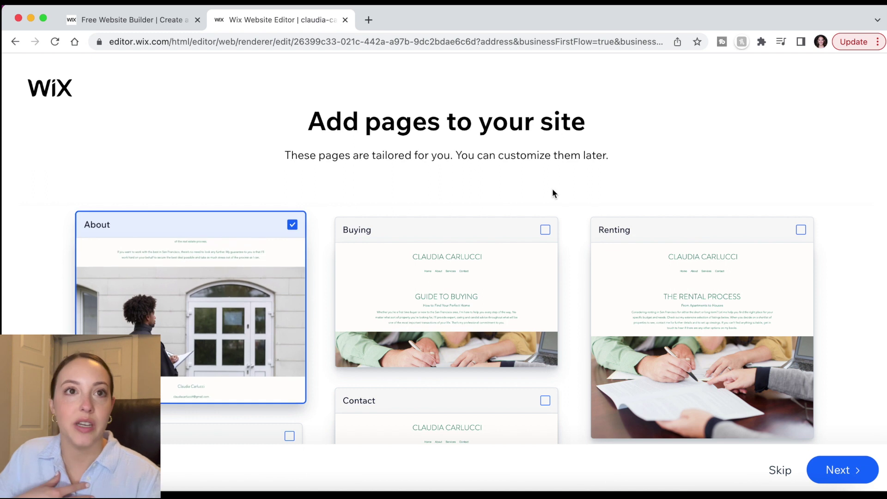
{"action": "left_click", "coordinate": [545, 229]}
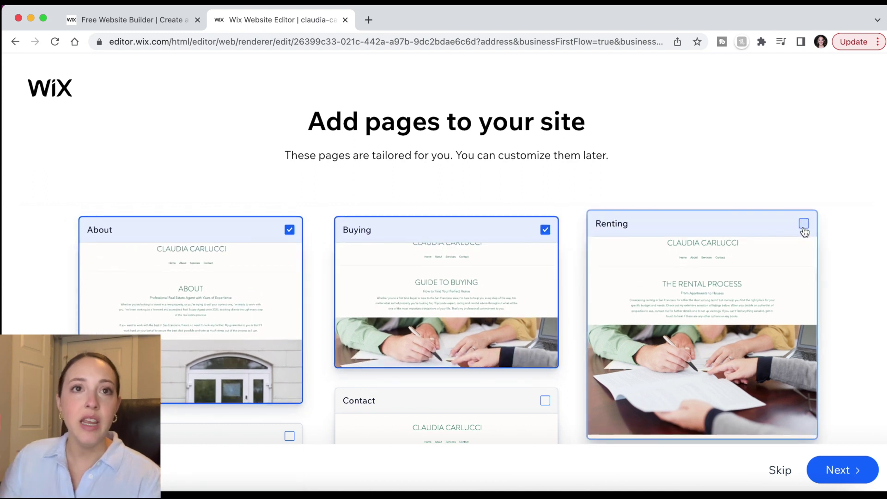
{"action": "left_click", "coordinate": [804, 225]}
Also tick the Selling, Contact and FAQ pages
{"action": "scroll", "coordinate": [847, 257], "scroll_direction": "down", "scroll_amount": 3}
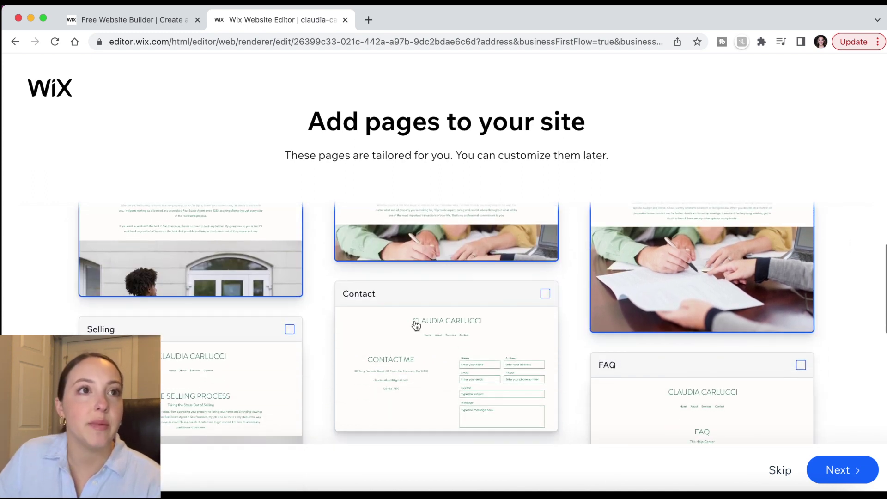
{"action": "left_click", "coordinate": [289, 329]}
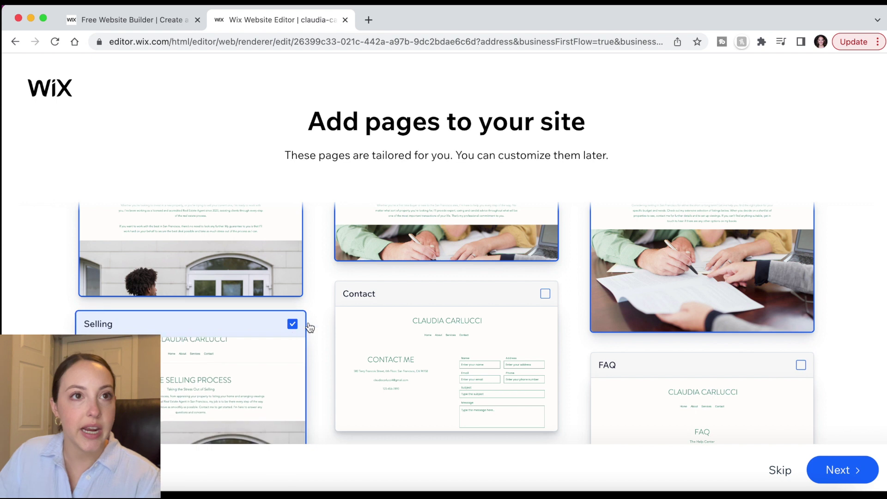
{"action": "left_click", "coordinate": [547, 290]}
{"action": "left_click", "coordinate": [804, 359]}
{"action": "scroll", "coordinate": [846, 380], "scroll_direction": "down", "scroll_amount": 5}
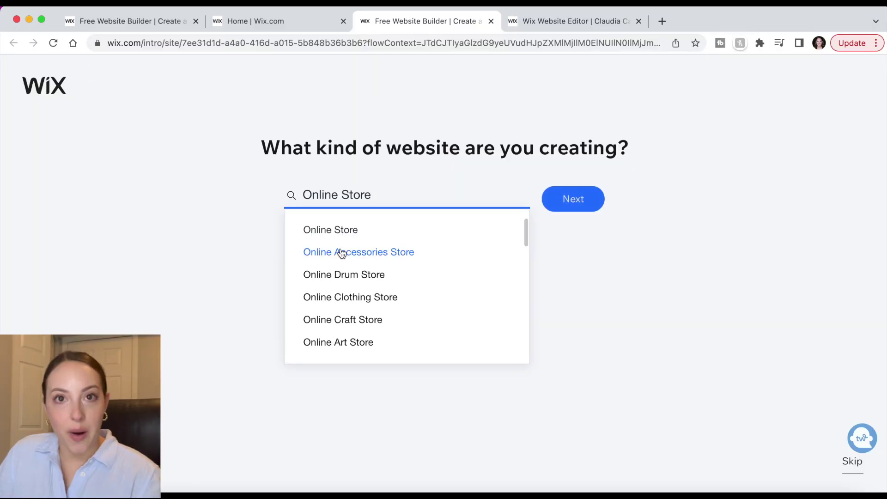
Choose Online Book Store as the site type, then continue past the naming and feature steps
{"action": "scroll", "coordinate": [438, 307], "scroll_direction": "down", "scroll_amount": 6}
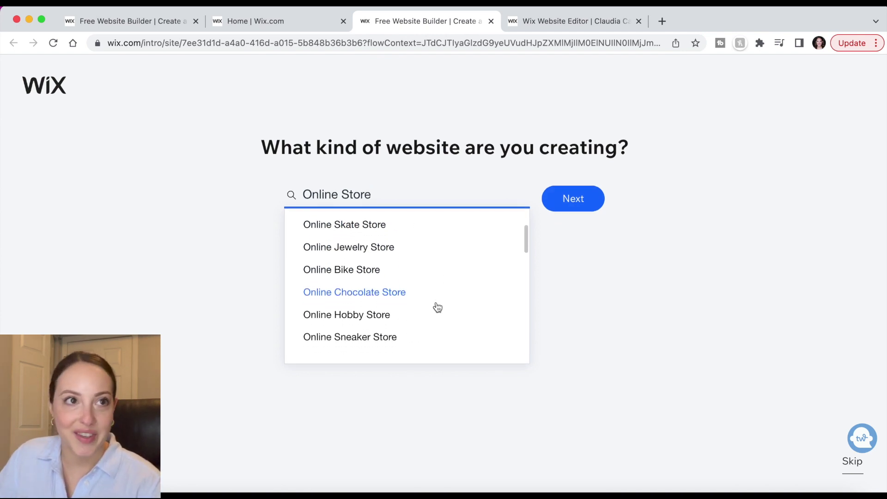
{"action": "scroll", "coordinate": [437, 307], "scroll_direction": "down", "scroll_amount": 5}
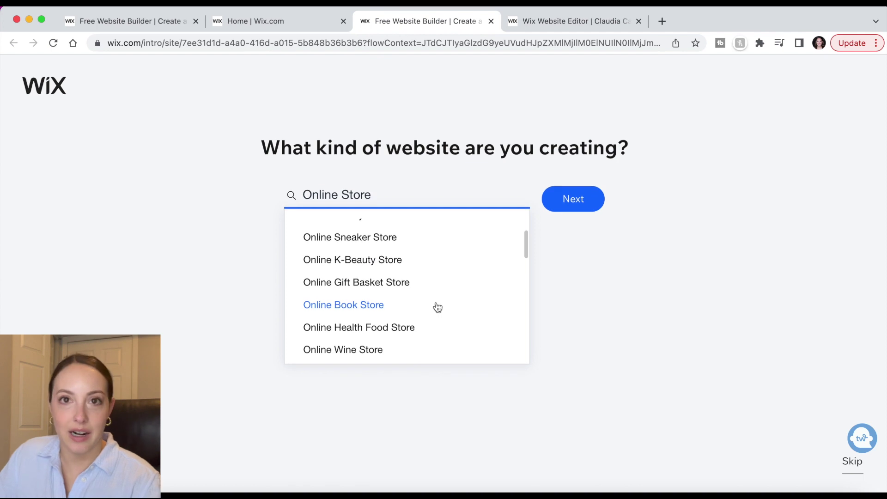
{"action": "left_click", "coordinate": [364, 312]}
{"action": "key", "text": "Return"}
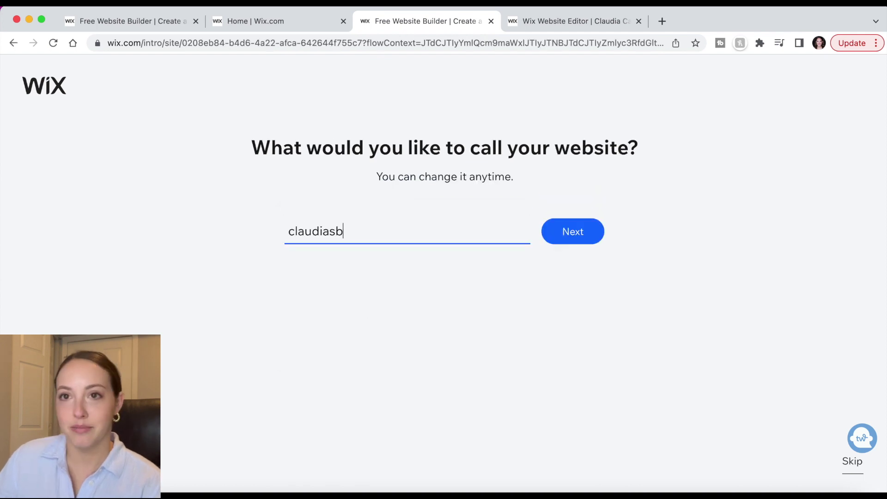
{"action": "left_click", "coordinate": [573, 231]}
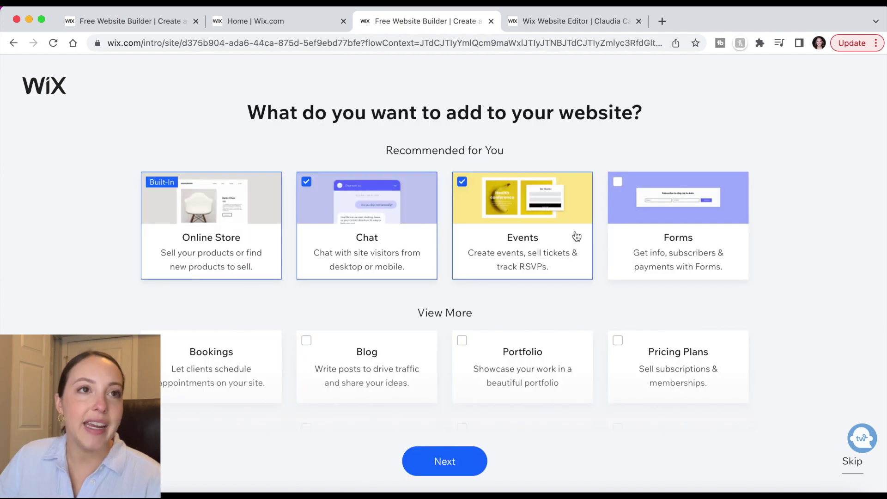
{"action": "scroll", "coordinate": [448, 466], "scroll_direction": "down", "scroll_amount": 2}
{"action": "left_click", "coordinate": [449, 462]}
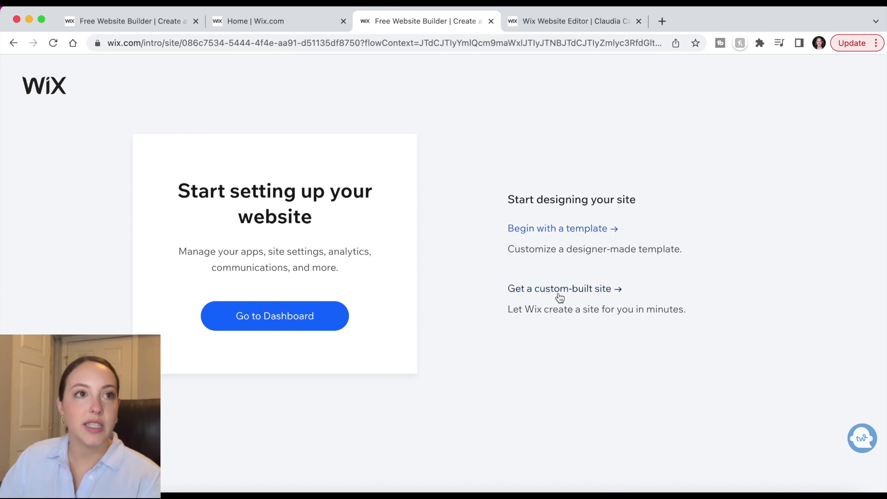
Begin with a template and keep the results sorted by Recommended
{"action": "left_click", "coordinate": [532, 236]}
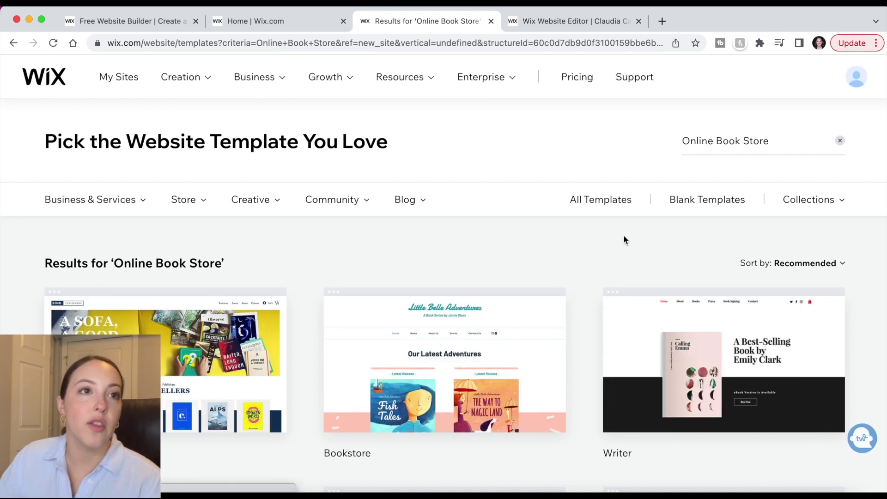
{"action": "scroll", "coordinate": [623, 239], "scroll_direction": "down", "scroll_amount": 2}
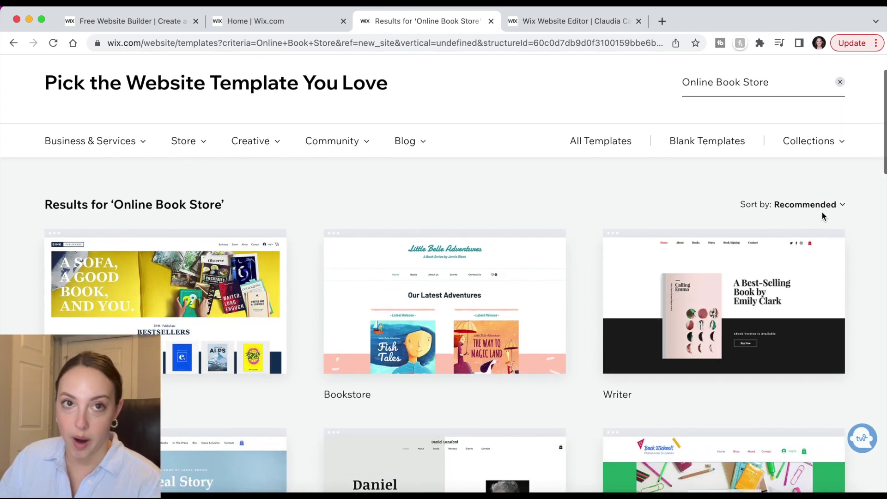
{"action": "left_click", "coordinate": [834, 209]}
{"action": "left_click", "coordinate": [681, 224]}
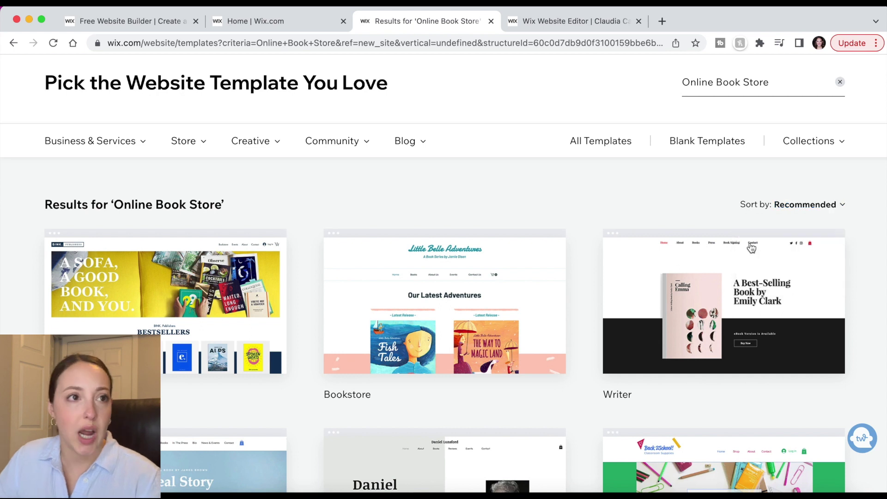
Browse the Online Book Store template results and preview the Writer template
{"action": "scroll", "coordinate": [642, 193], "scroll_direction": "down", "scroll_amount": 1}
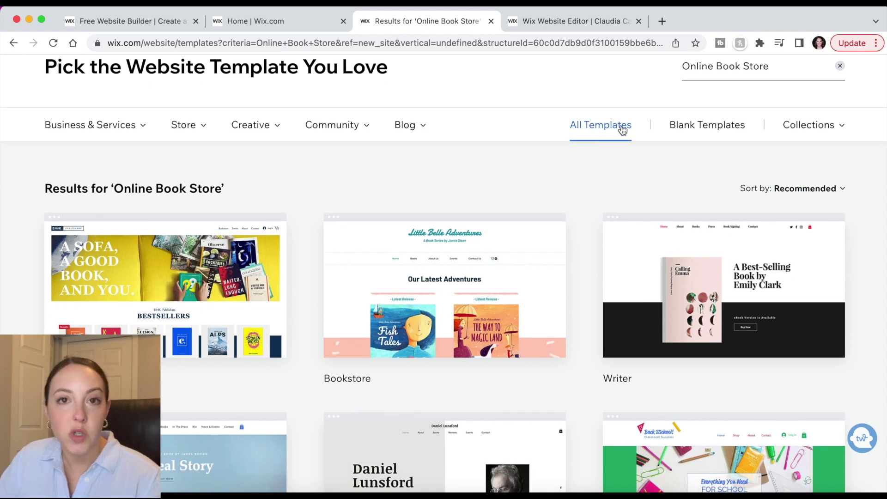
{"action": "scroll", "coordinate": [590, 207], "scroll_direction": "down", "scroll_amount": 10}
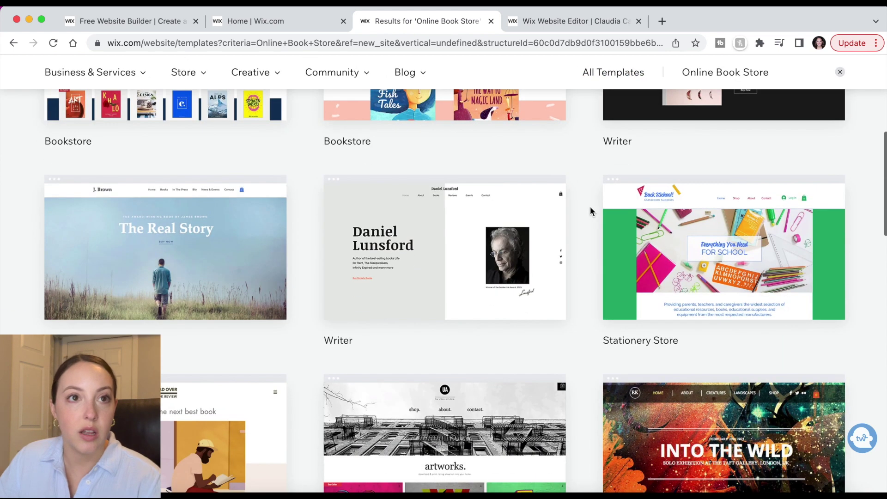
{"action": "scroll", "coordinate": [589, 211], "scroll_direction": "down", "scroll_amount": 1}
{"action": "scroll", "coordinate": [590, 212], "scroll_direction": "up", "scroll_amount": 3}
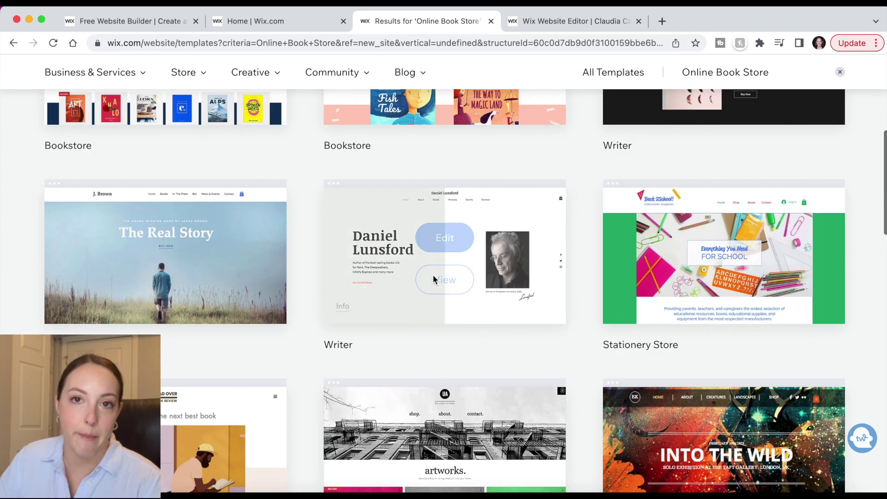
{"action": "mouse_move", "coordinate": [182, 237]}
{"action": "left_click", "coordinate": [165, 279]}
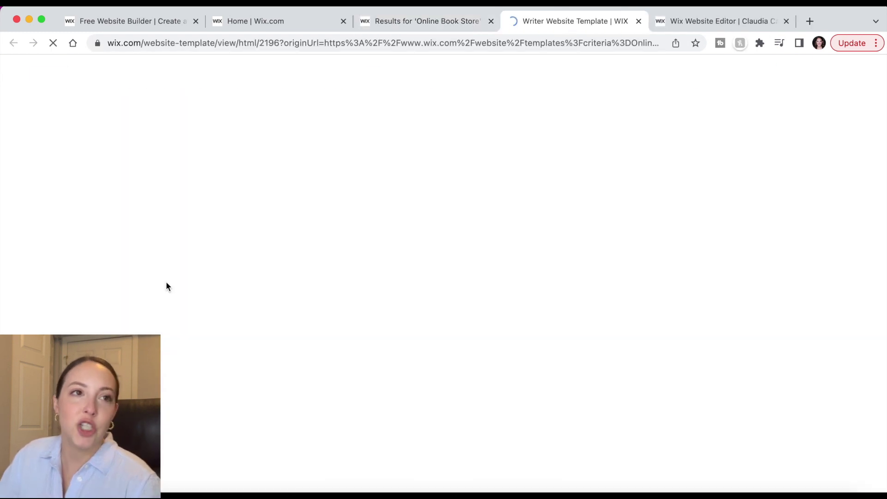
Dismiss the 'Use this template' prompt and open the Writer template in the Wix Editor
{"action": "scroll", "coordinate": [506, 262], "scroll_direction": "down", "scroll_amount": 10}
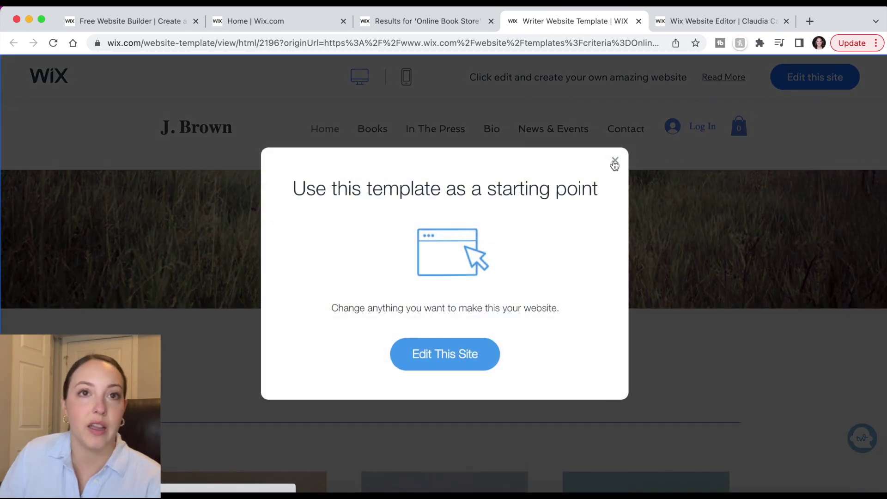
{"action": "left_click", "coordinate": [614, 162]}
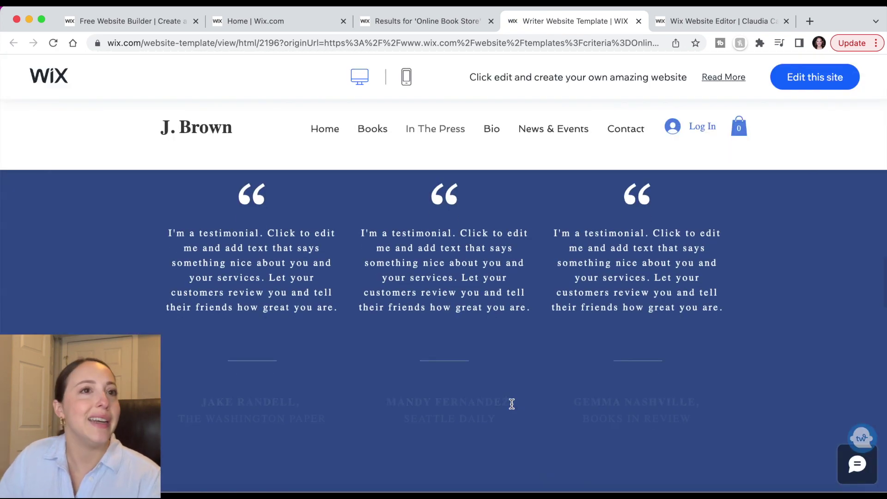
{"action": "scroll", "coordinate": [511, 404], "scroll_direction": "up", "scroll_amount": 8}
{"action": "scroll", "coordinate": [511, 404], "scroll_direction": "up", "scroll_amount": 5}
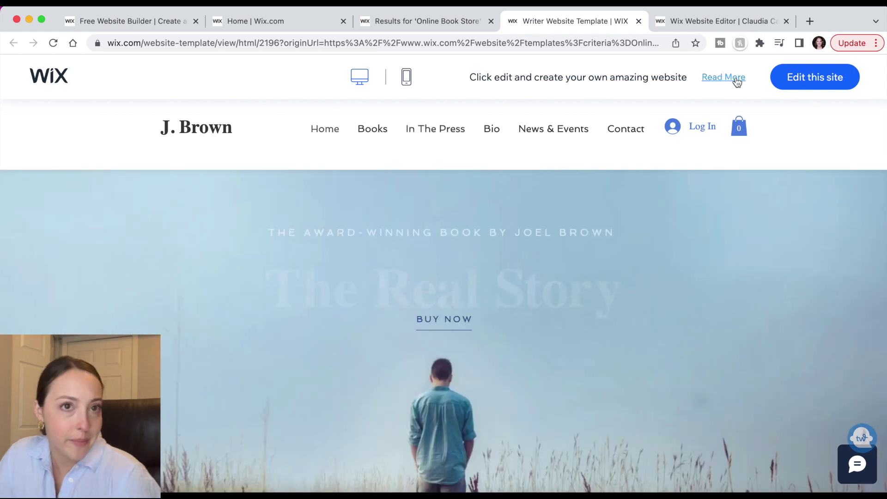
{"action": "left_click", "coordinate": [810, 78]}
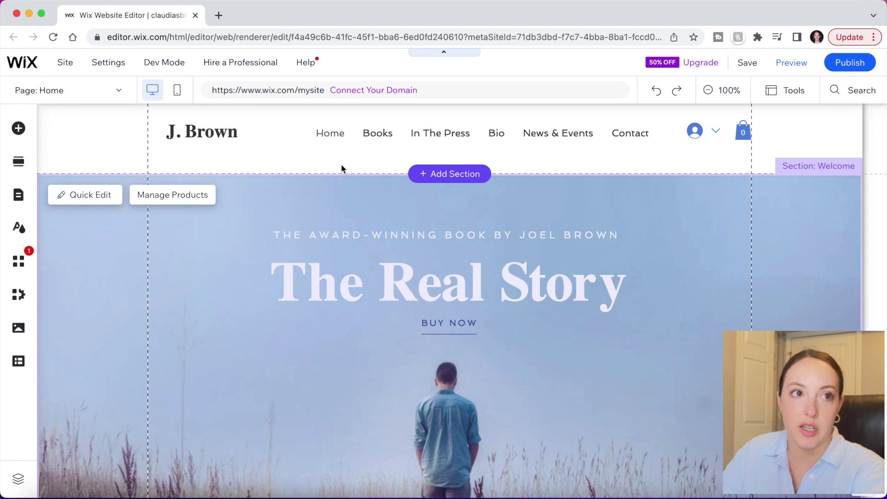
Replace the header title with the new bookstore name via Quick Edit and centre it
{"action": "left_click", "coordinate": [339, 152]}
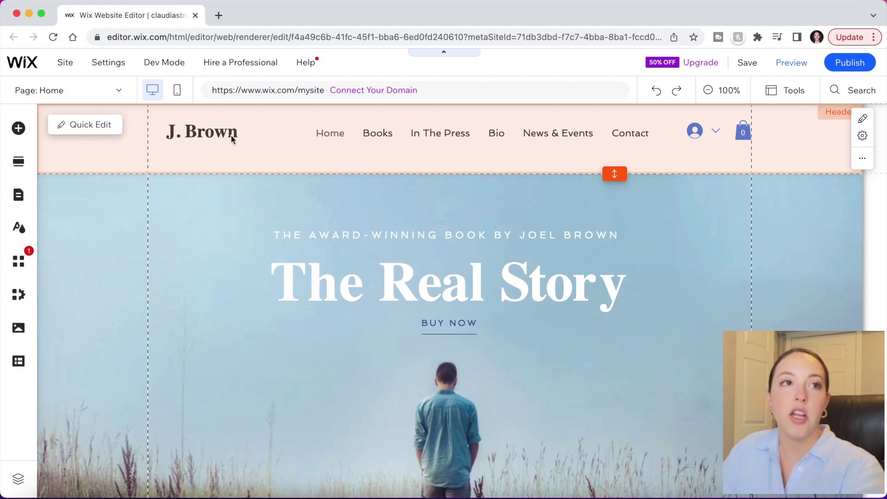
{"action": "left_click", "coordinate": [96, 125]}
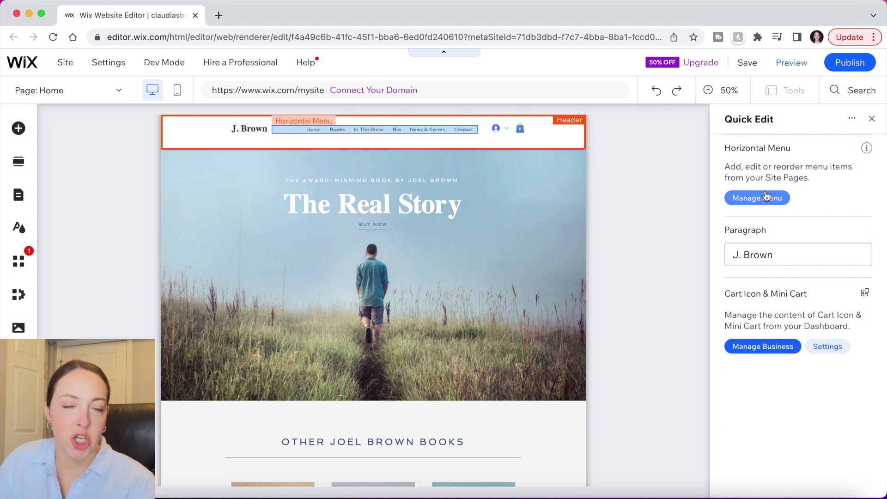
{"action": "left_click", "coordinate": [755, 256]}
{"action": "type", "text": "Claudia's Books"}
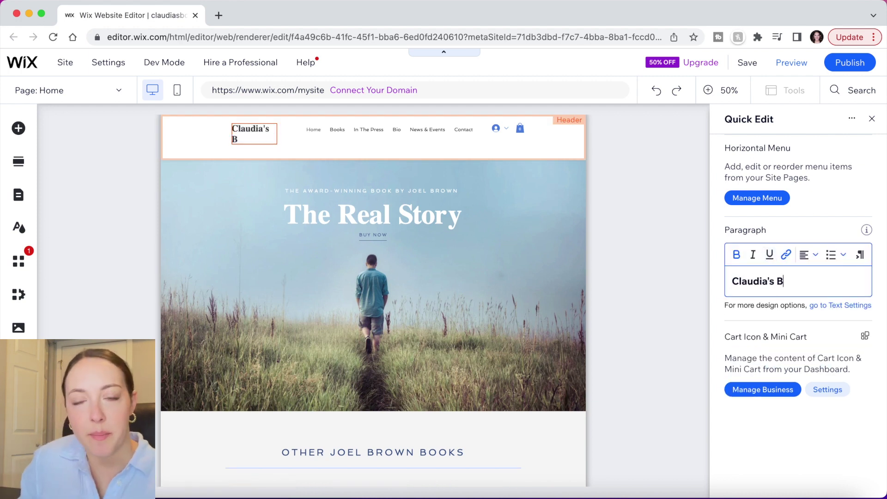
{"action": "left_click", "coordinate": [814, 257]}
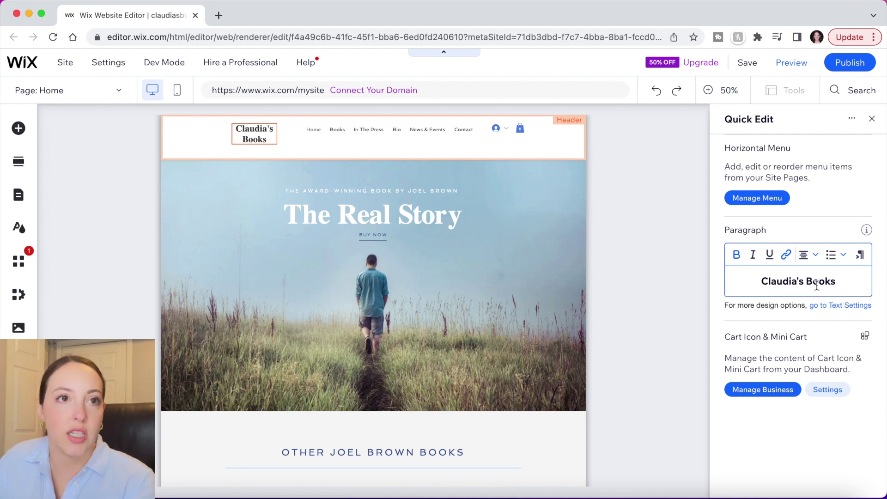
Widen the title box and restyle the title smaller, italic, and black
{"action": "left_click", "coordinate": [840, 305]}
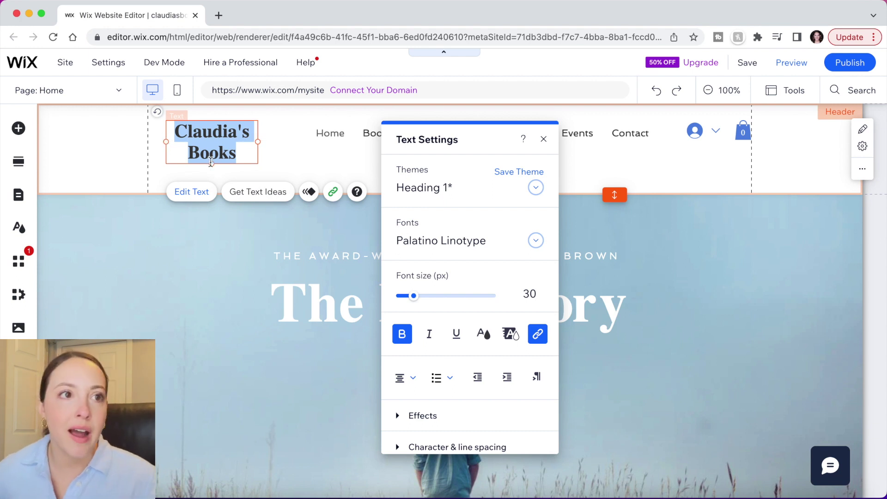
{"action": "left_click_drag", "start_coordinate": [257, 142], "coordinate": [305, 132]}
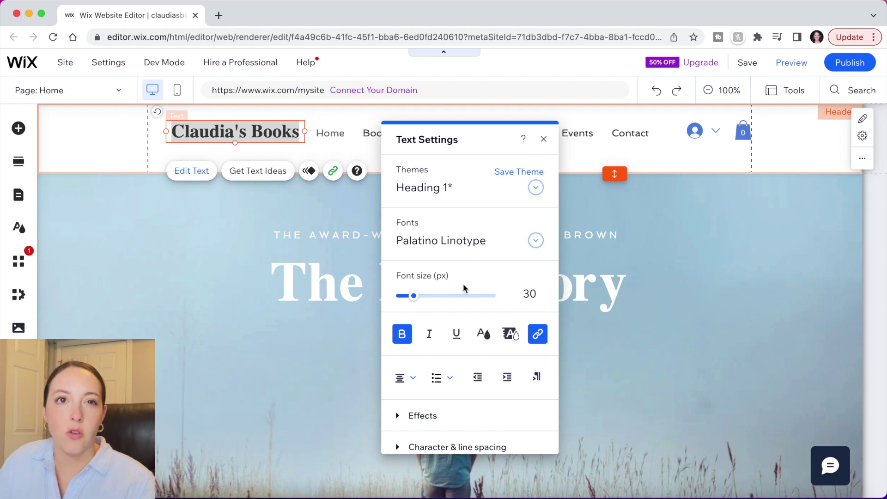
{"action": "left_click_drag", "start_coordinate": [413, 298], "coordinate": [407, 299]}
{"action": "scroll", "coordinate": [434, 282], "scroll_direction": "down", "scroll_amount": 2}
{"action": "left_click", "coordinate": [429, 271]}
{"action": "left_click", "coordinate": [456, 269]}
{"action": "left_click", "coordinate": [456, 269]}
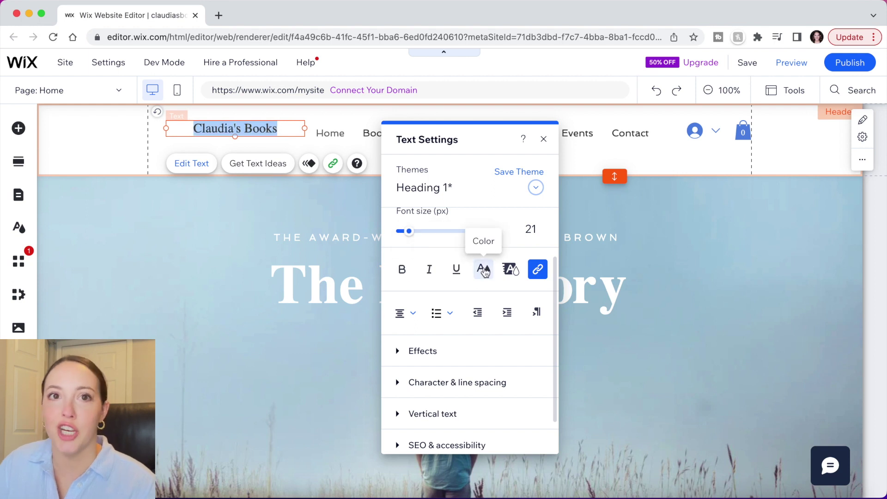
{"action": "left_click", "coordinate": [483, 269]}
{"action": "left_click", "coordinate": [469, 257]}
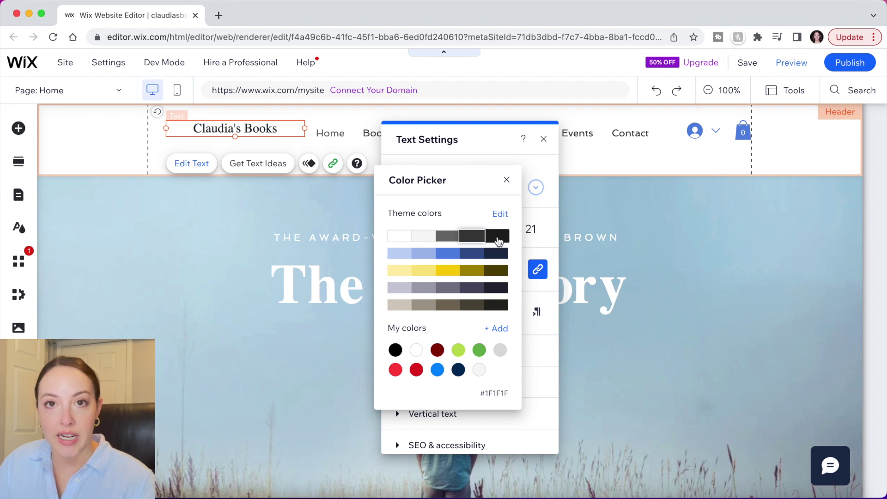
{"action": "left_click", "coordinate": [498, 238]}
{"action": "left_click", "coordinate": [506, 179]}
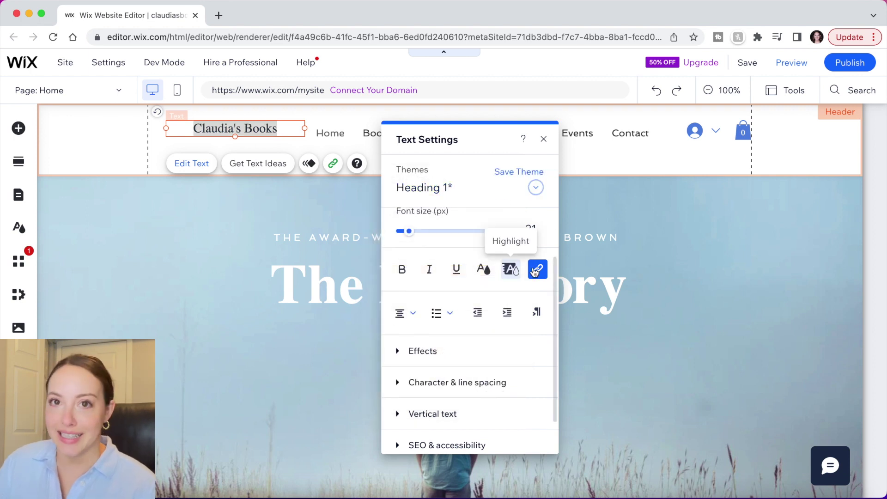
Apply text effect A to the title and set character spacing to 0.15
{"action": "scroll", "coordinate": [392, 317], "scroll_direction": "down", "scroll_amount": 2}
{"action": "left_click", "coordinate": [396, 310]}
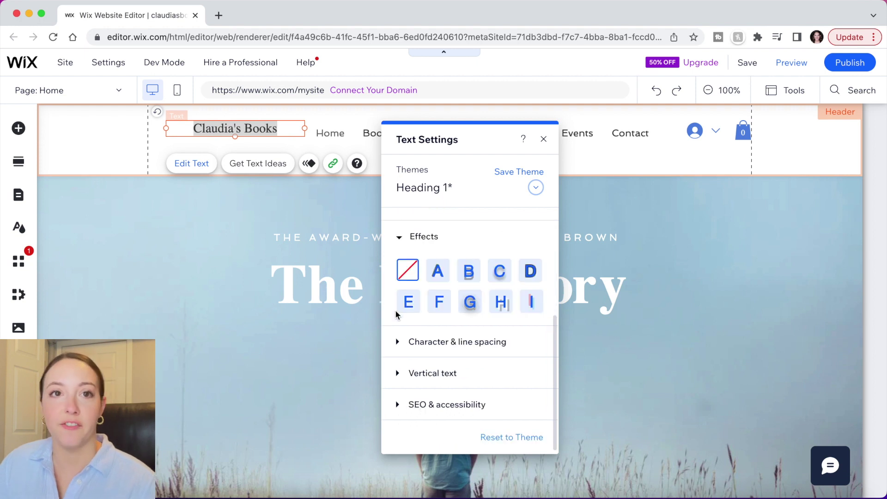
{"action": "left_click", "coordinate": [437, 271]}
{"action": "left_click", "coordinate": [443, 341]}
{"action": "left_click", "coordinate": [401, 274]}
{"action": "left_click_drag", "start_coordinate": [401, 274], "coordinate": [429, 276]}
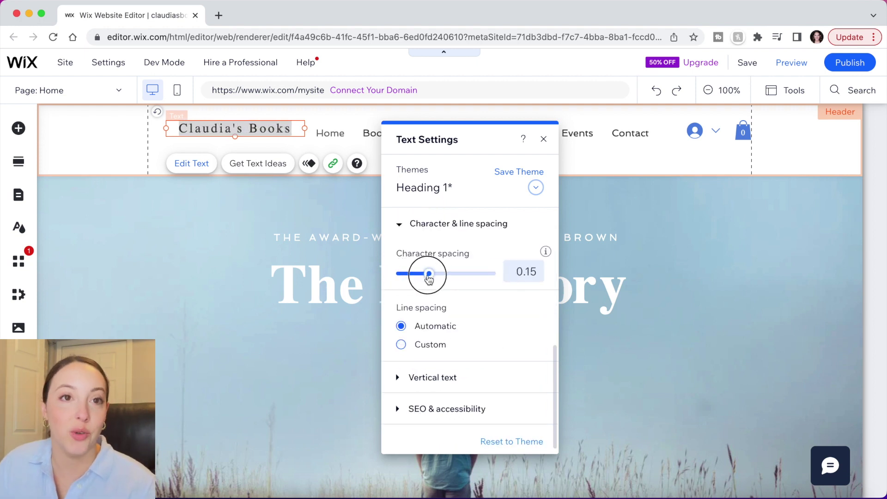
Set the title font to Palatino Linotype without updating the Heading 1 theme, then close text settings
{"action": "scroll", "coordinate": [485, 200], "scroll_direction": "up", "scroll_amount": 5}
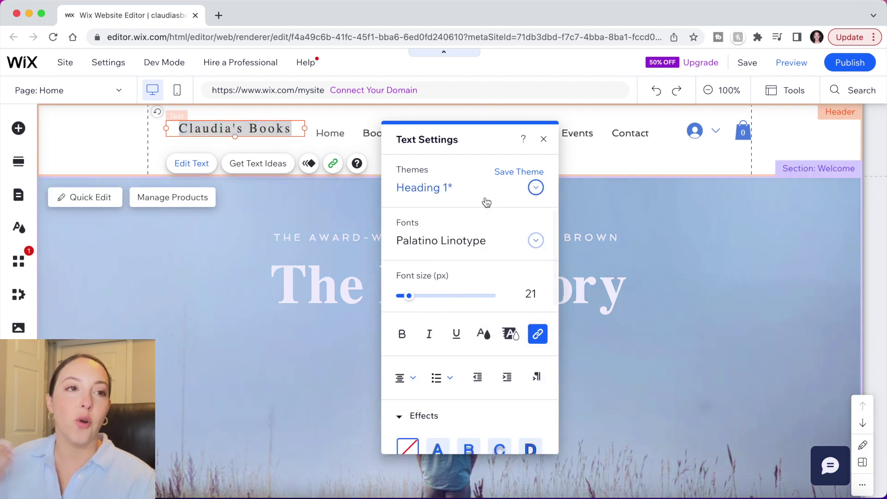
{"action": "left_click", "coordinate": [535, 240]}
{"action": "scroll", "coordinate": [481, 376], "scroll_direction": "down", "scroll_amount": 4}
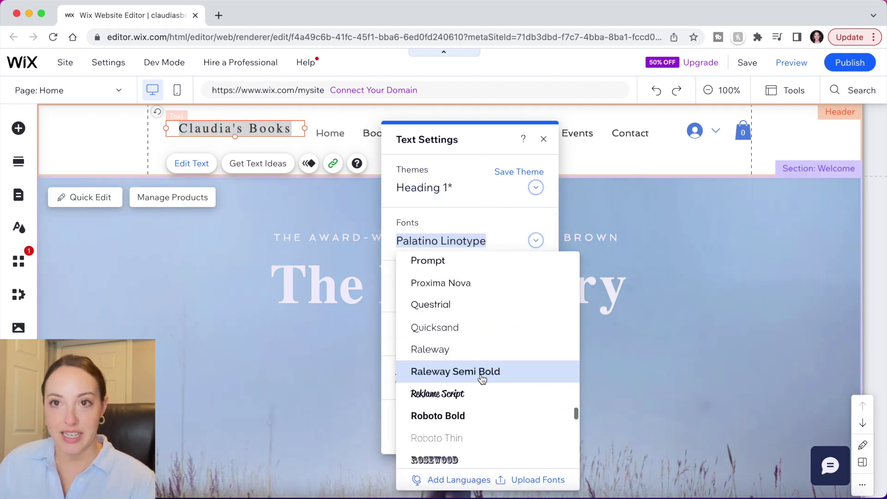
{"action": "left_click", "coordinate": [520, 173]}
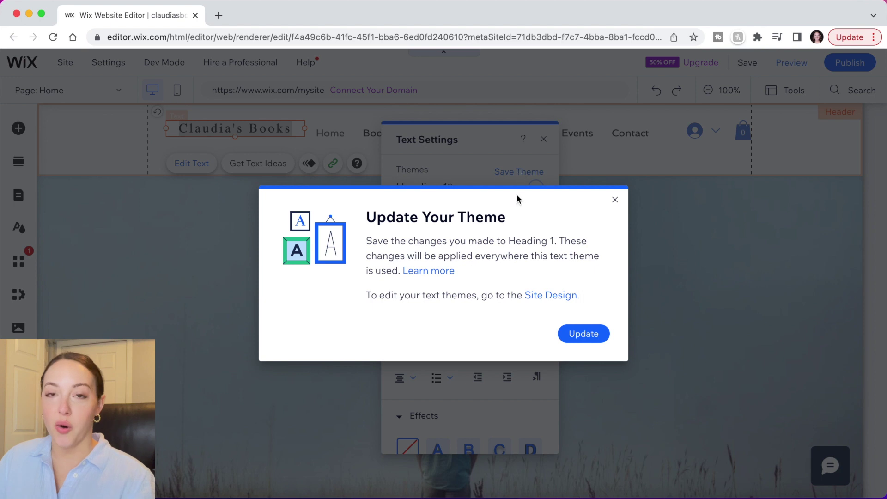
{"action": "left_click", "coordinate": [615, 201]}
{"action": "left_click", "coordinate": [544, 140]}
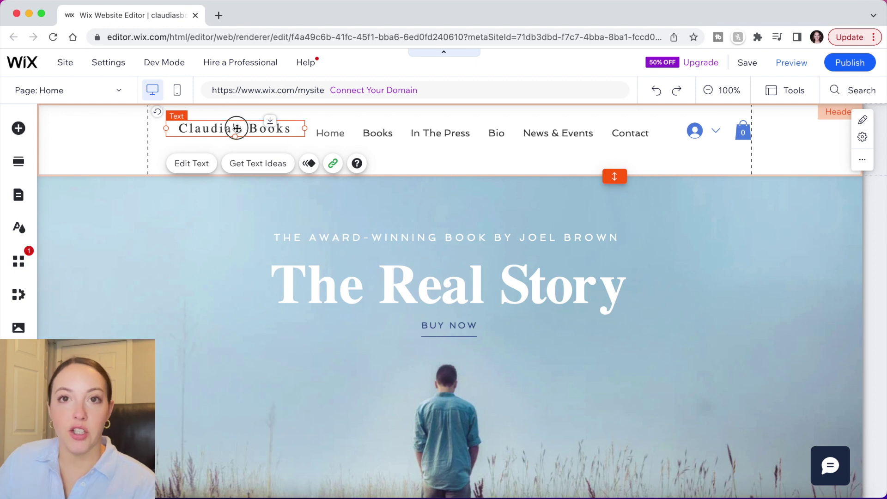
Move the bookstore title down and into alignment within the header
{"action": "left_click_drag", "start_coordinate": [237, 128], "coordinate": [235, 130]}
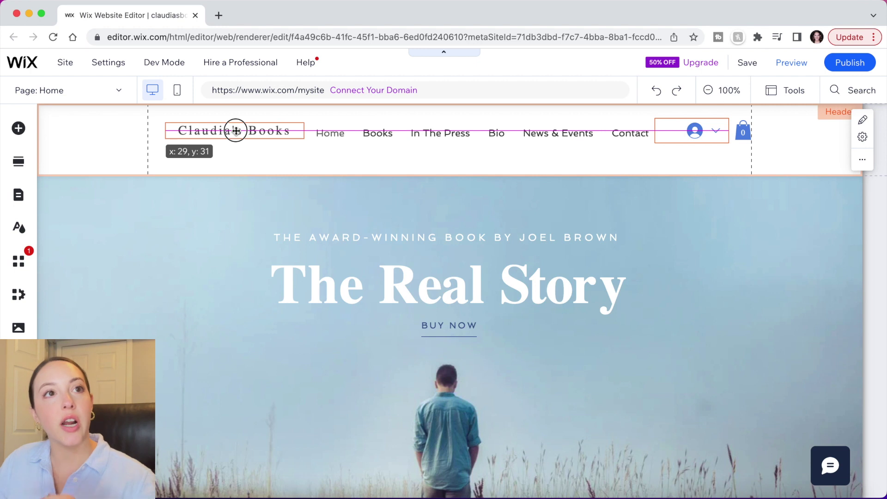
{"action": "left_click_drag", "start_coordinate": [236, 131], "coordinate": [218, 132]}
{"action": "left_click", "coordinate": [540, 166]}
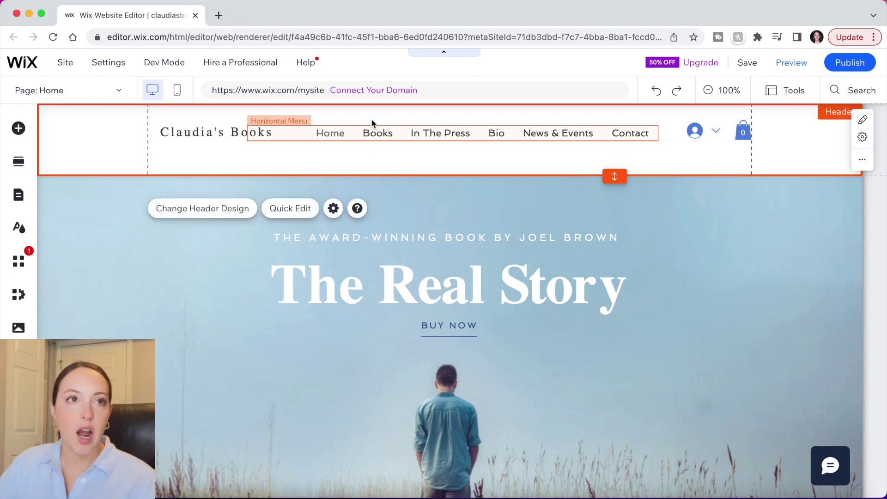
Try enlarging the cart icon, undo it, then delete the cart icon from the header
{"action": "left_click", "coordinate": [701, 133]}
{"action": "left_click", "coordinate": [700, 132]}
{"action": "left_click", "coordinate": [700, 132]}
{"action": "left_click_drag", "start_coordinate": [700, 131], "coordinate": [727, 141]}
{"action": "left_click", "coordinate": [658, 91]}
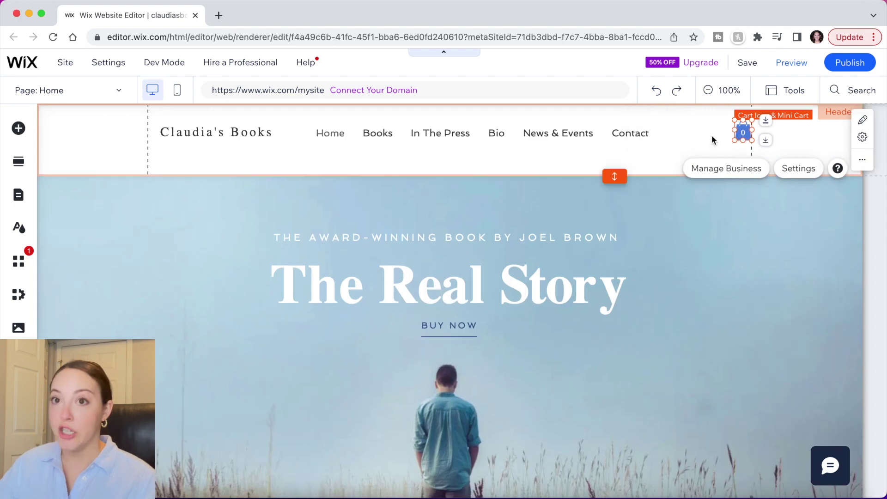
{"action": "left_click", "coordinate": [674, 92]}
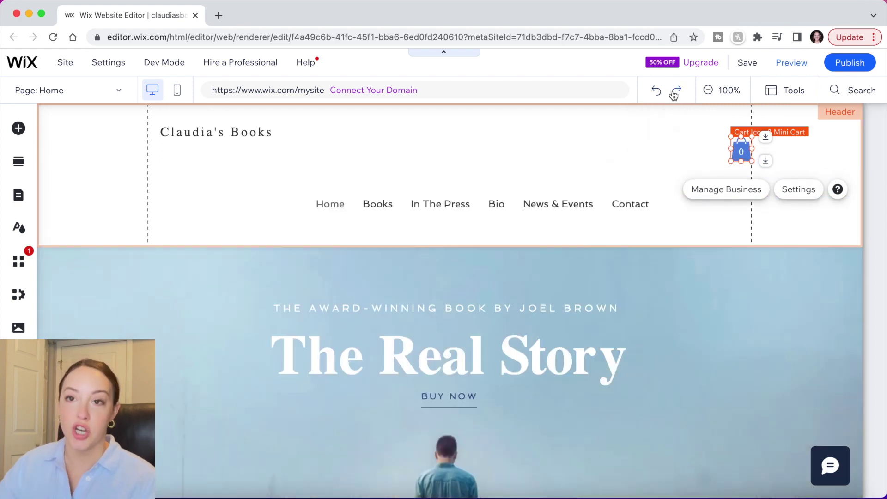
{"action": "left_click", "coordinate": [658, 91]}
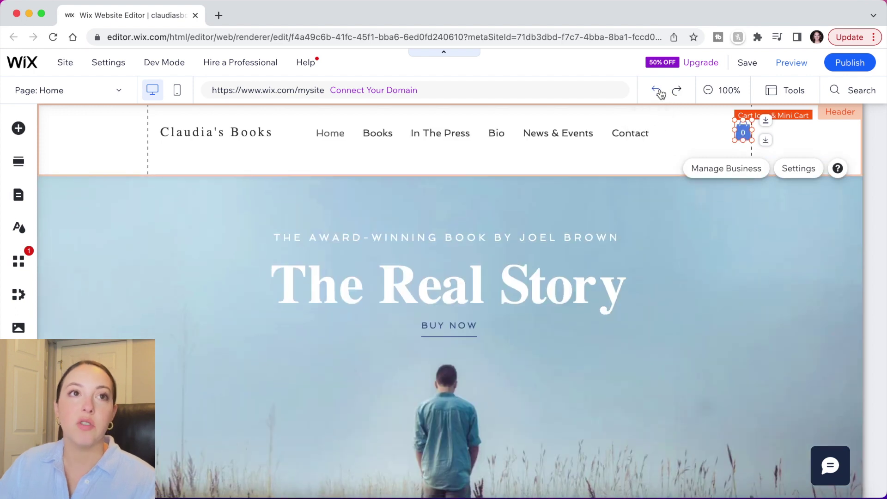
{"action": "right_click", "coordinate": [742, 134]}
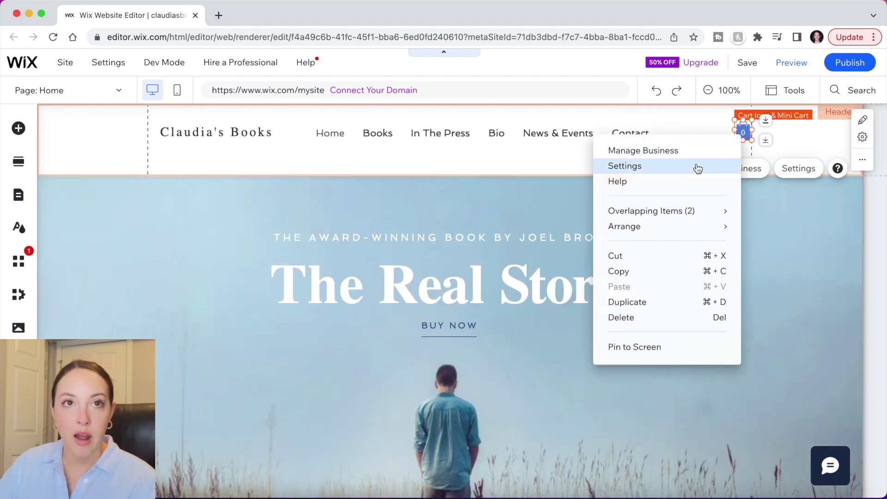
{"action": "left_click", "coordinate": [671, 324]}
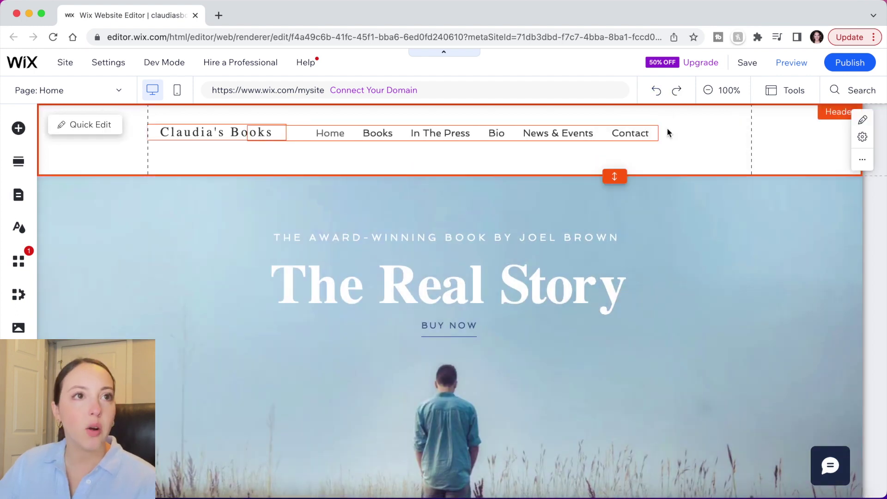
Respace the navigation menu and bookstore title across the header, then switch to mobile layout
{"action": "left_click_drag", "start_coordinate": [529, 135], "coordinate": [586, 133]}
{"action": "left_click_drag", "start_coordinate": [258, 132], "coordinate": [362, 130]}
{"action": "left_click", "coordinate": [349, 131]}
{"action": "left_click_drag", "start_coordinate": [259, 137], "coordinate": [278, 133]}
{"action": "left_click_drag", "start_coordinate": [553, 131], "coordinate": [542, 132]}
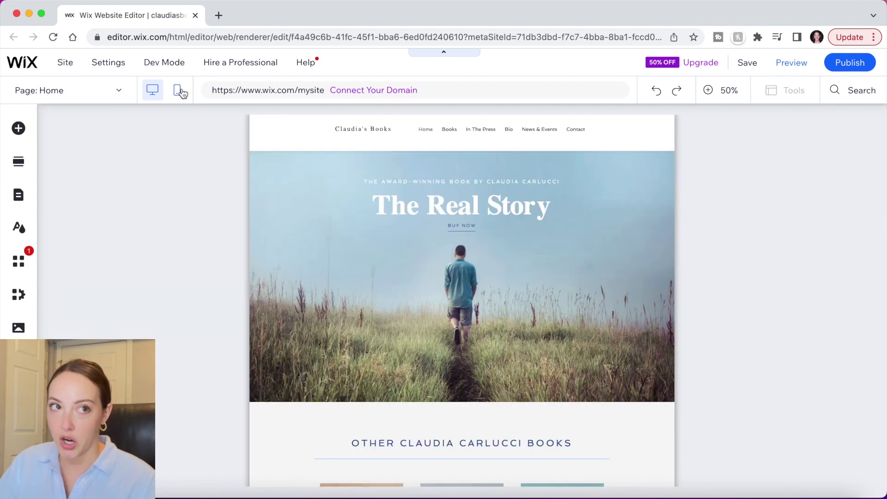
{"action": "left_click", "coordinate": [179, 91]}
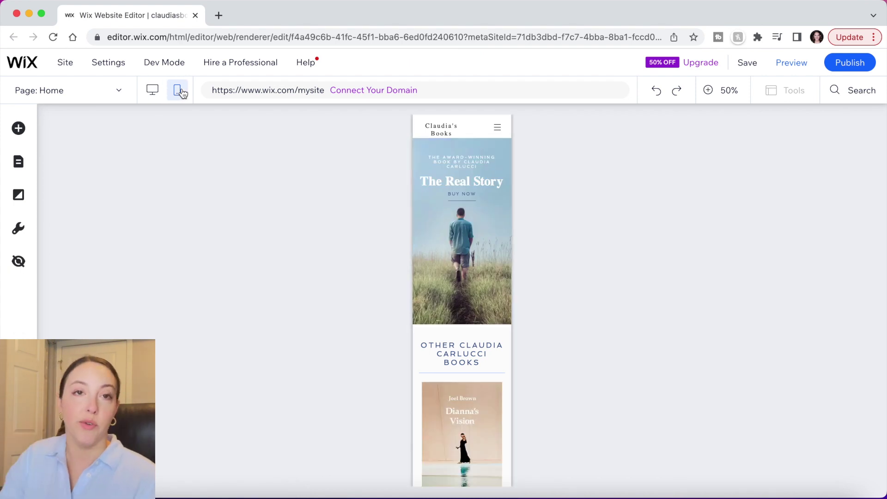
Shrink the mobile title four sizes to fit one line, nudge it down, and return to desktop
{"action": "left_click", "coordinate": [439, 131]}
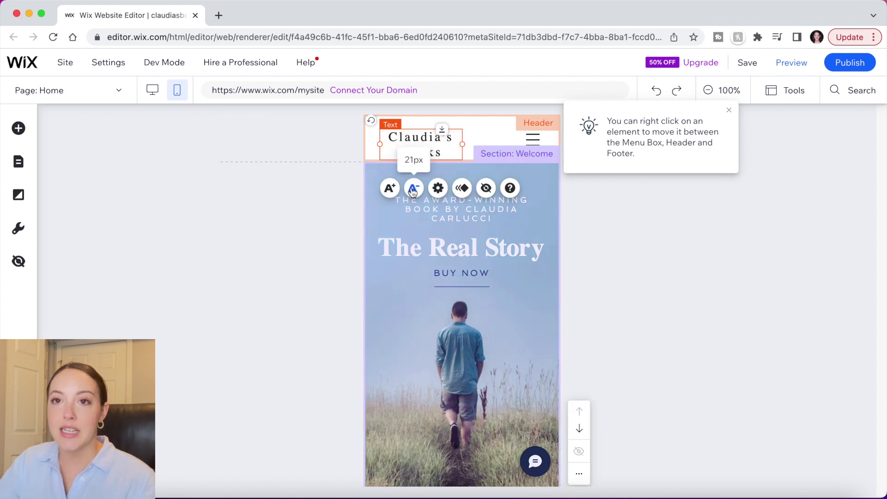
{"action": "left_click", "coordinate": [413, 189]}
{"action": "left_click", "coordinate": [414, 189]}
{"action": "left_click", "coordinate": [413, 190]}
{"action": "left_click", "coordinate": [414, 190]}
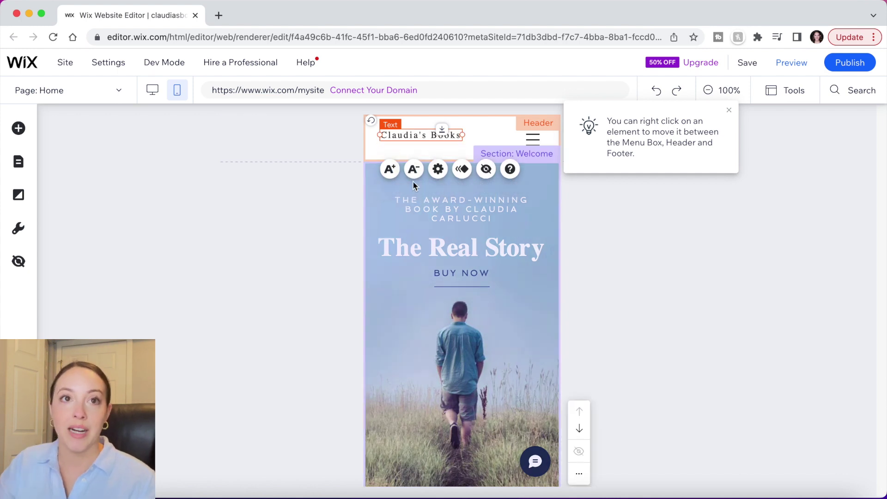
{"action": "left_click_drag", "start_coordinate": [420, 137], "coordinate": [420, 140]}
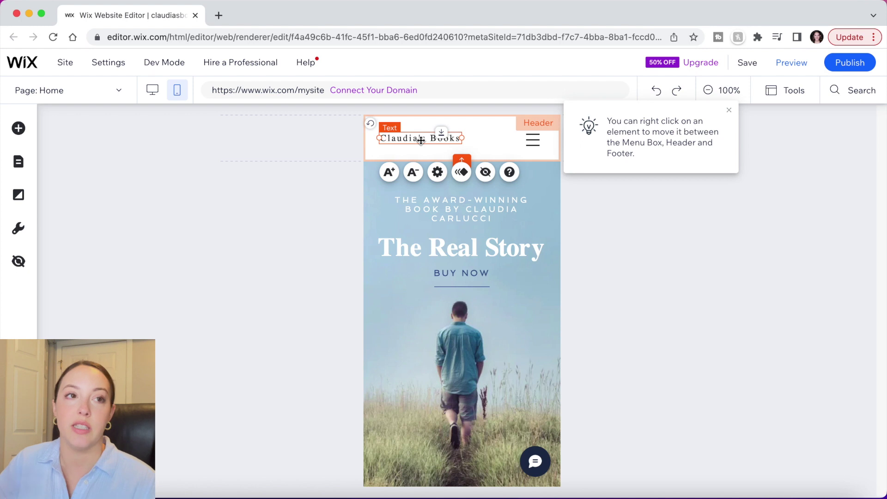
{"action": "left_click", "coordinate": [153, 92]}
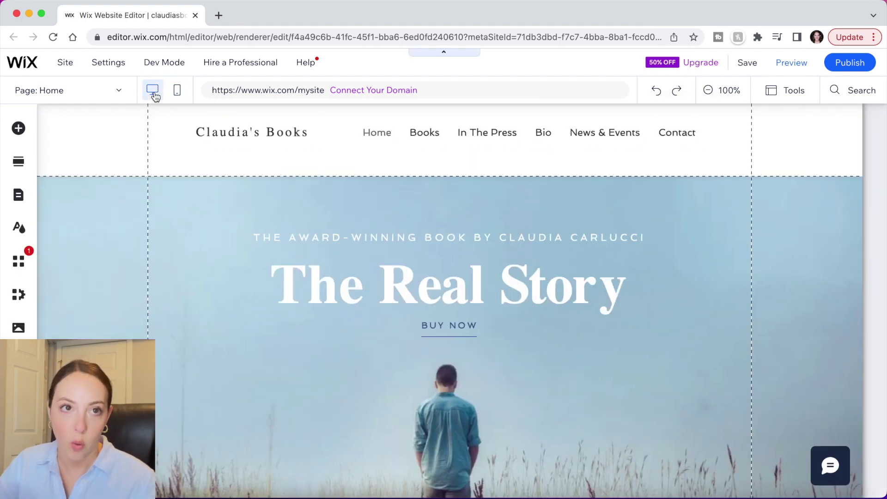
Show FAQ in the site menu and hide News & Events and In The Press
{"action": "left_click", "coordinate": [474, 133]}
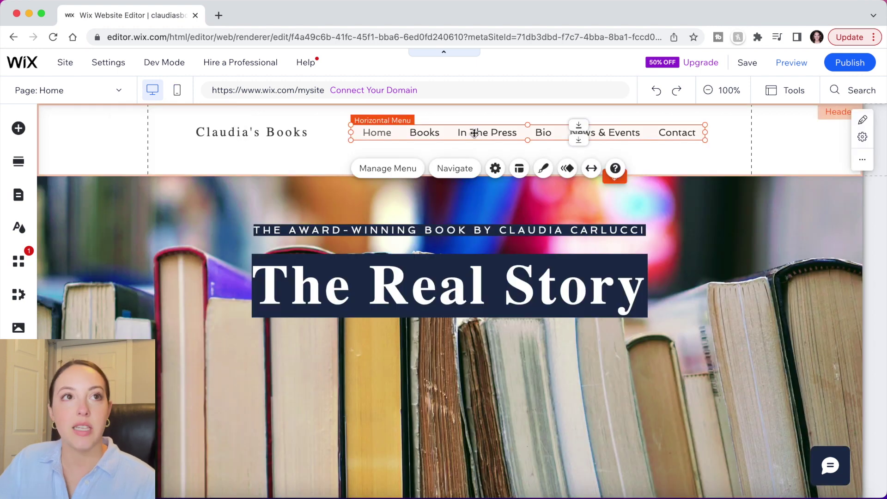
{"action": "left_click", "coordinate": [398, 169]}
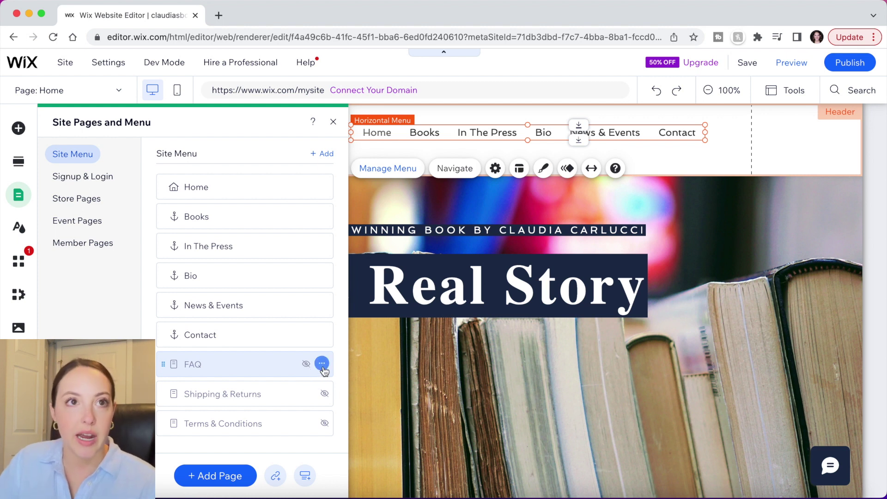
{"action": "left_click", "coordinate": [322, 365]}
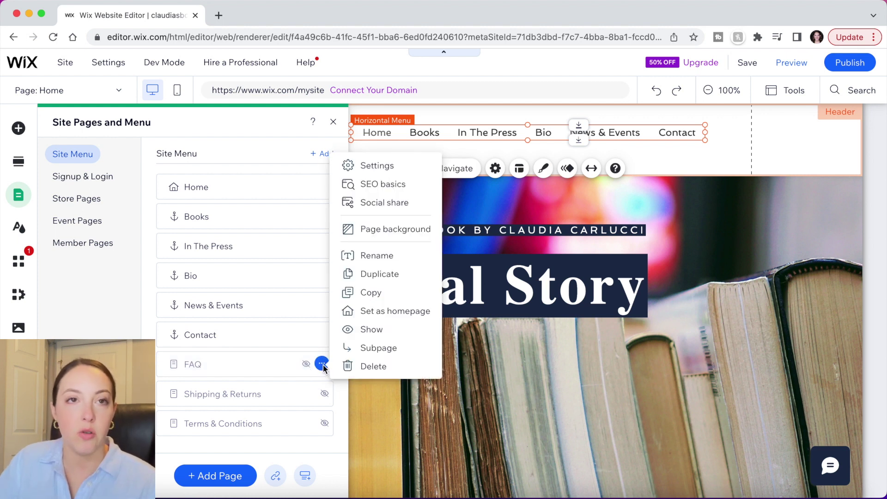
{"action": "left_click", "coordinate": [372, 329]}
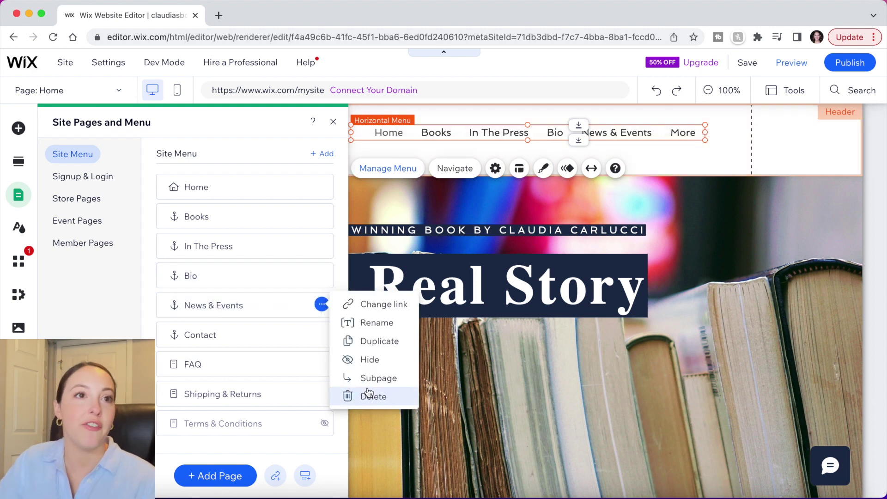
{"action": "left_click", "coordinate": [350, 359]}
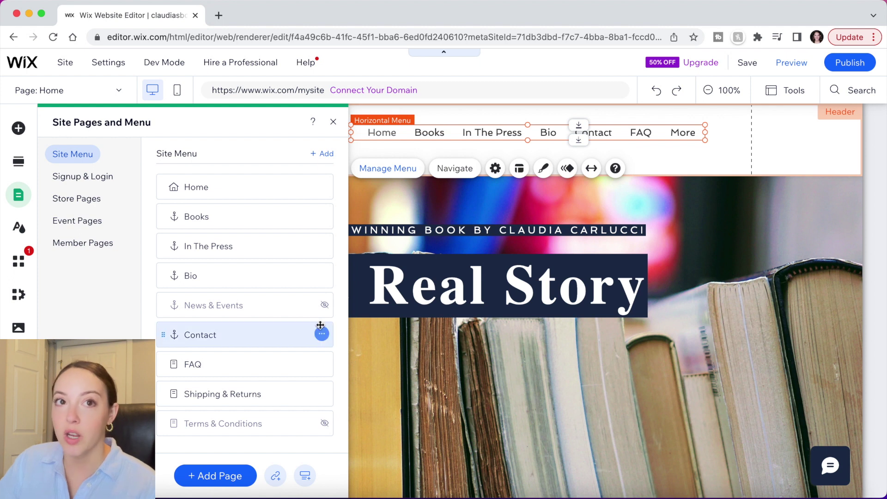
{"action": "left_click", "coordinate": [322, 245]}
{"action": "left_click", "coordinate": [360, 304]}
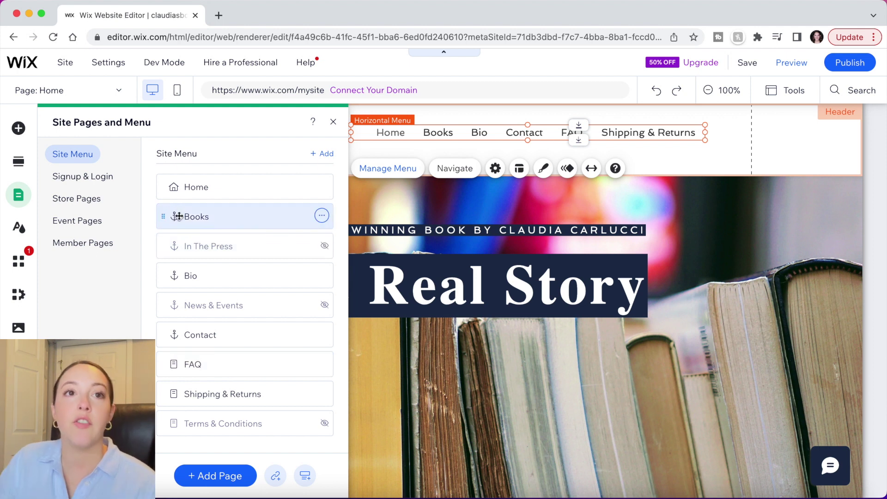
Move Bio up to follow Home, and try appending 'PAGE' to the Home page name
{"action": "mouse_move", "coordinate": [179, 216]}
{"action": "left_mouse_down"}
{"action": "mouse_move", "coordinate": [177, 296]}
{"action": "mouse_move", "coordinate": [181, 172]}
{"action": "mouse_move", "coordinate": [175, 219]}
{"action": "left_mouse_up"}
{"action": "left_click_drag", "start_coordinate": [170, 280], "coordinate": [175, 216]}
{"action": "double_click", "coordinate": [199, 187]}
{"action": "left_click", "coordinate": [200, 186]}
{"action": "type", "text": "PAGE"}
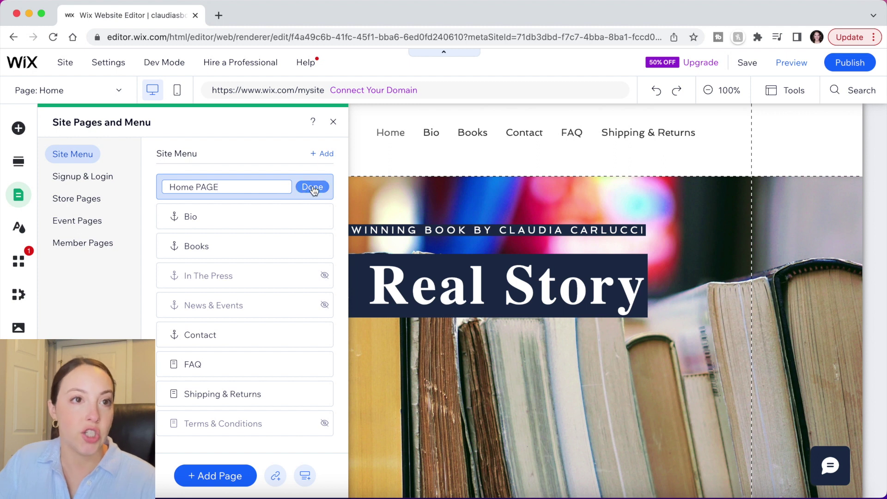
{"action": "left_click", "coordinate": [312, 187]}
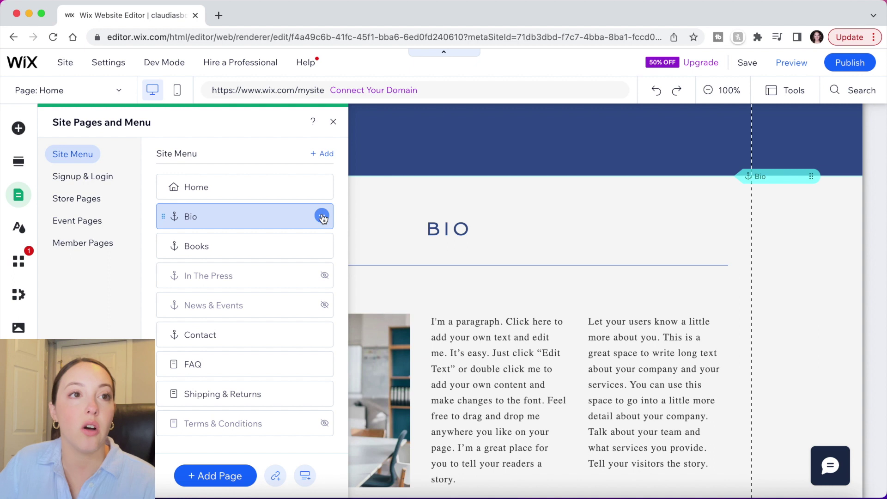
Start renaming the Bio page to 'About', then cancel the rename
{"action": "left_click", "coordinate": [322, 216]}
{"action": "left_click", "coordinate": [357, 231]}
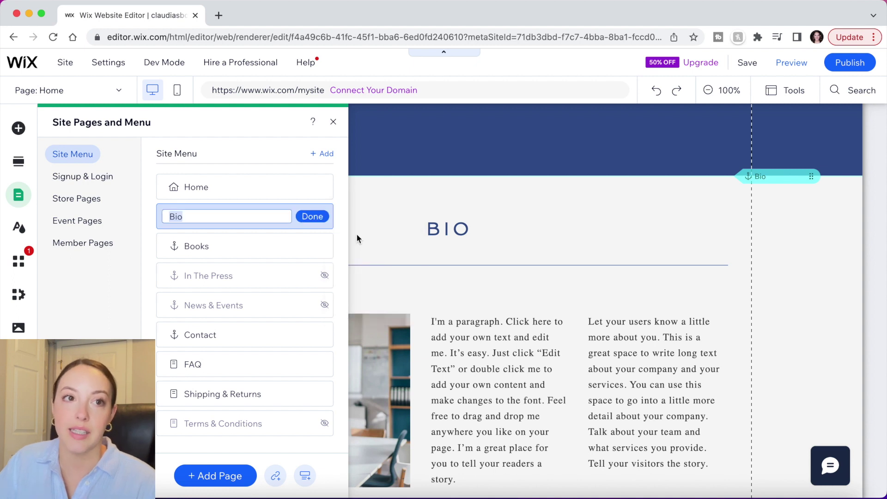
{"action": "type", "text": "About"}
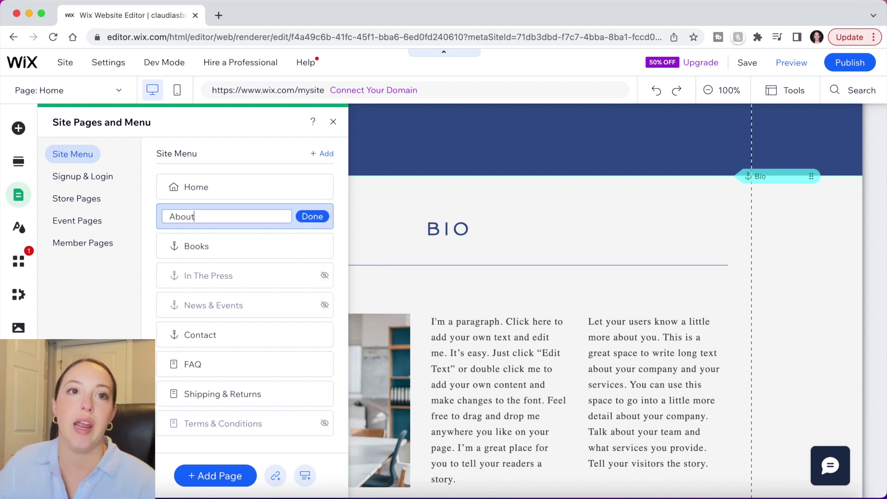
{"action": "key", "text": "Escape"}
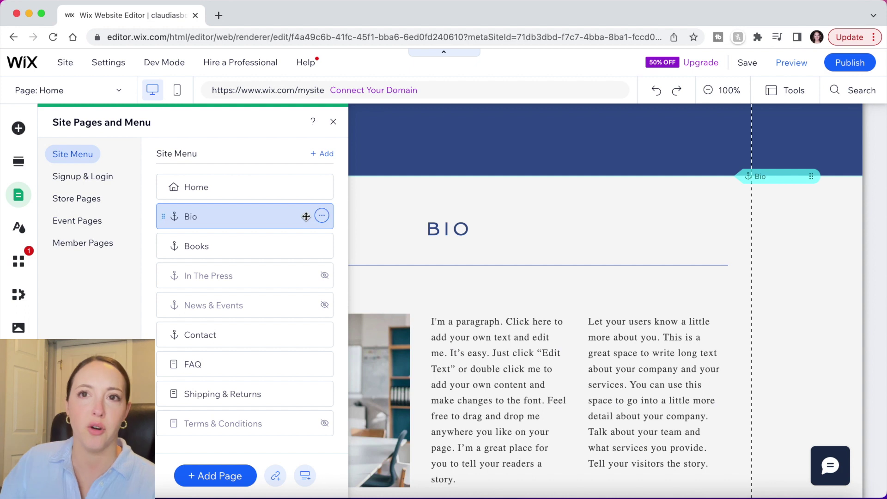
Shorten the Books section to remove extra space and move the book gallery up
{"action": "scroll", "coordinate": [600, 324], "scroll_direction": "down", "scroll_amount": 10}
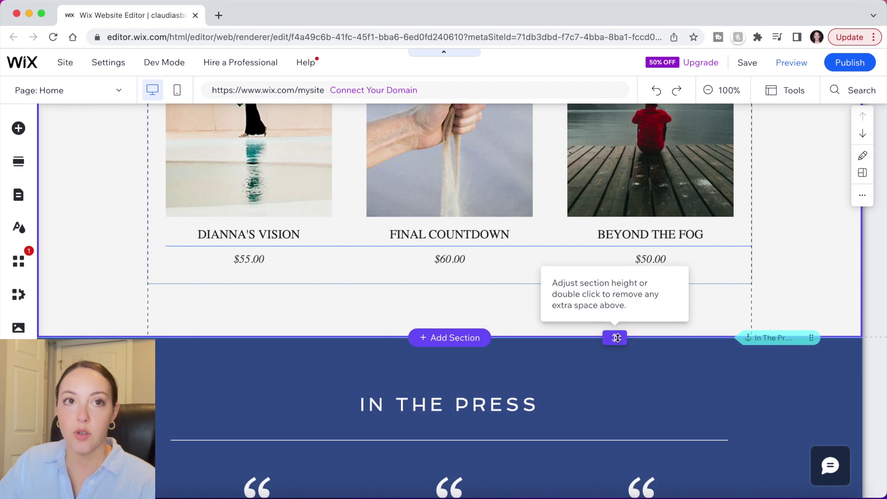
{"action": "left_click_drag", "start_coordinate": [618, 337], "coordinate": [609, 280]}
{"action": "scroll", "coordinate": [611, 343], "scroll_direction": "up", "scroll_amount": 10}
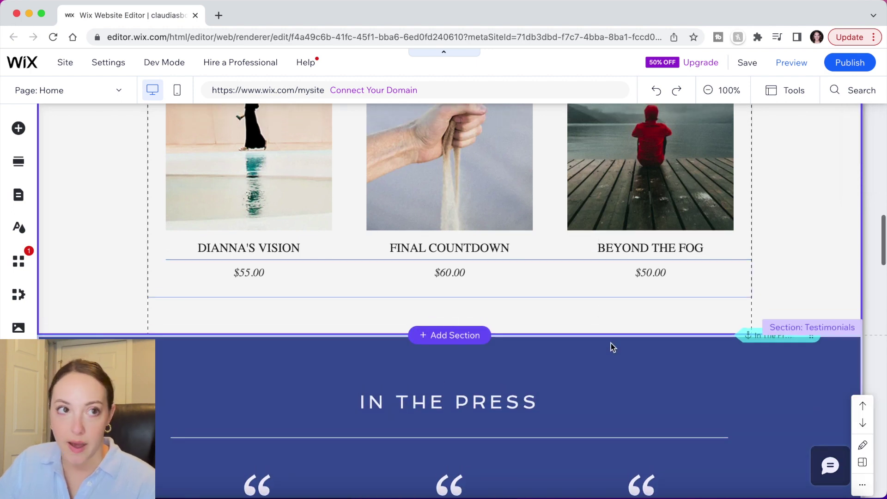
{"action": "left_click_drag", "start_coordinate": [572, 362], "coordinate": [572, 311]}
{"action": "scroll", "coordinate": [550, 403], "scroll_direction": "down", "scroll_amount": 4}
{"action": "left_click", "coordinate": [551, 403]}
{"action": "left_click_drag", "start_coordinate": [501, 257], "coordinate": [497, 174]}
Select the books heading together with its divider line and nudge them as one
{"action": "left_click", "coordinate": [547, 172]}
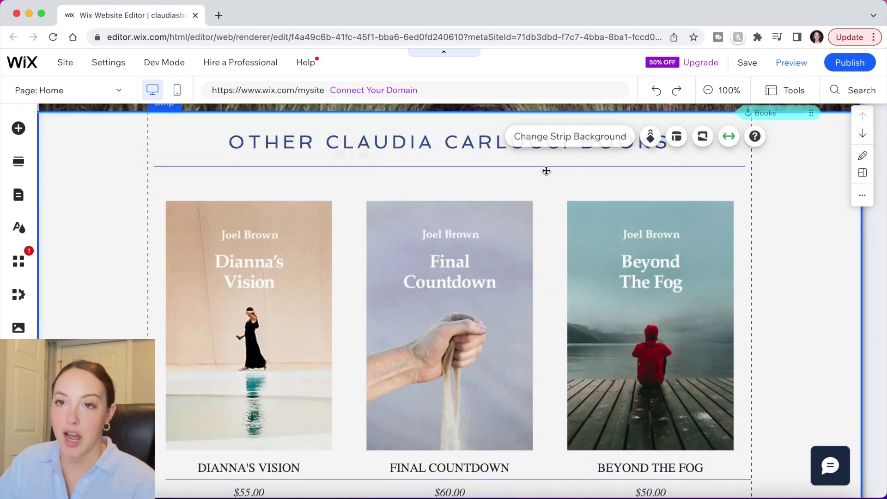
{"action": "left_click", "coordinate": [450, 147]}
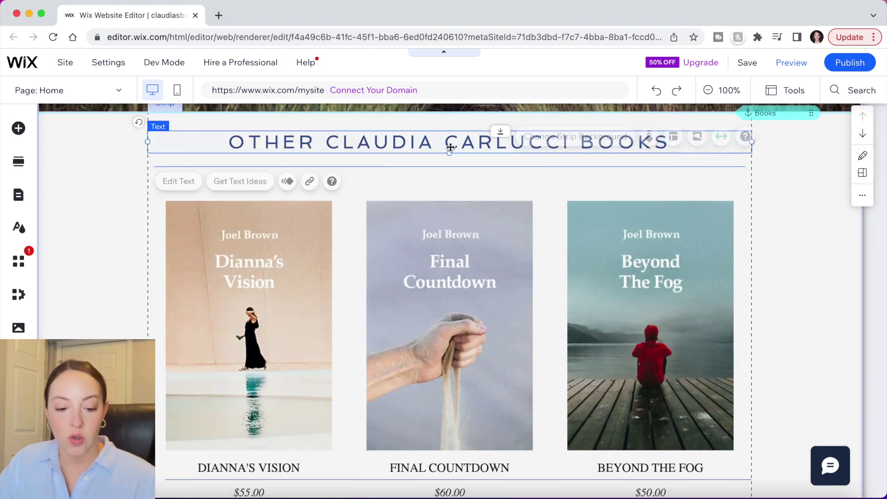
{"action": "left_click", "coordinate": [501, 166], "text": "shift"}
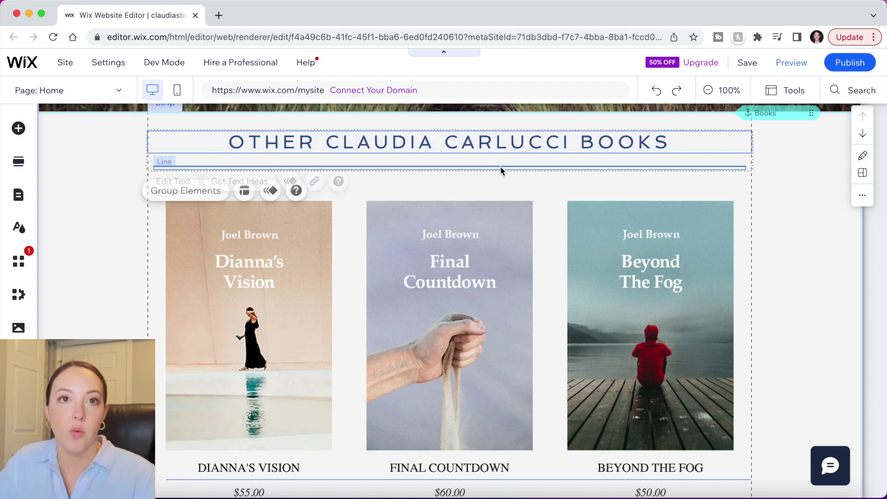
{"action": "mouse_move", "coordinate": [515, 144]}
{"action": "left_mouse_down"}
{"action": "mouse_move", "coordinate": [515, 159]}
{"action": "mouse_move", "coordinate": [516, 137]}
{"action": "left_mouse_up"}
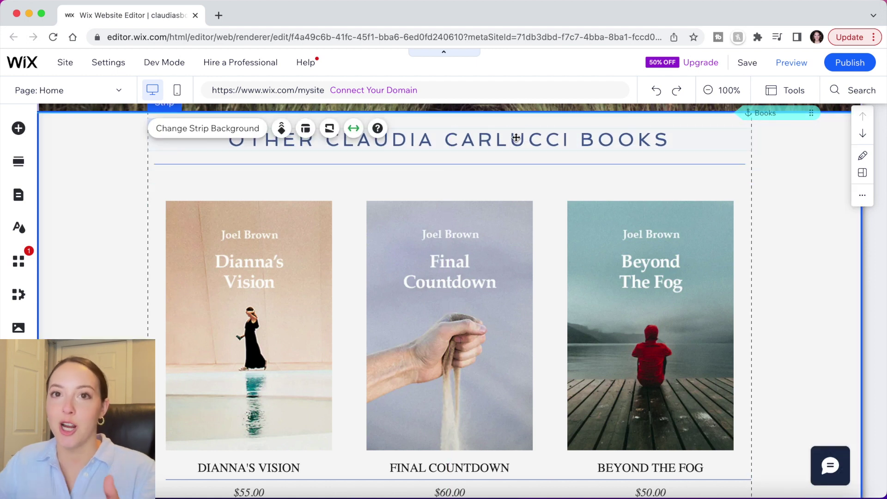
{"action": "left_click", "coordinate": [776, 200]}
{"action": "scroll", "coordinate": [576, 374], "scroll_direction": "up", "scroll_amount": 3}
{"action": "scroll", "coordinate": [576, 375], "scroll_direction": "up", "scroll_amount": 8}
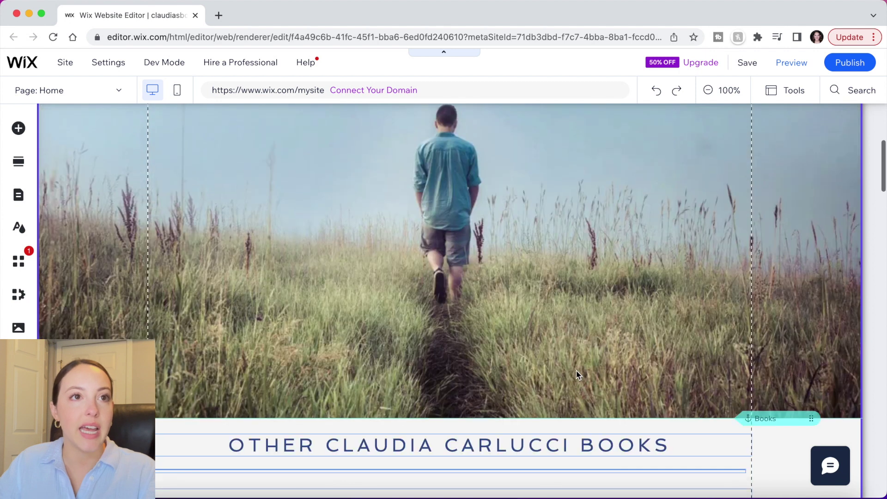
{"action": "scroll", "coordinate": [576, 369], "scroll_direction": "up", "scroll_amount": 2}
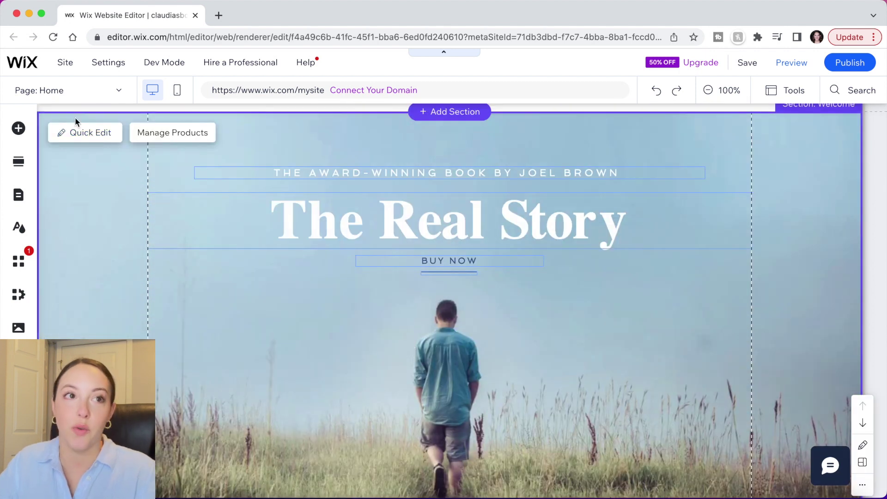
In Quick Edit, change the hero subtitle to credit the site's own author
{"action": "left_click", "coordinate": [83, 134]}
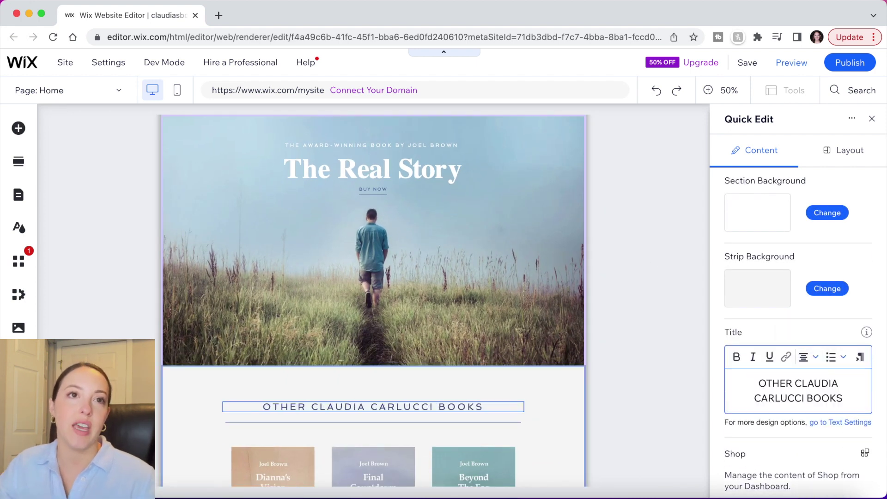
{"action": "scroll", "coordinate": [808, 295], "scroll_direction": "down", "scroll_amount": 5}
{"action": "left_click", "coordinate": [810, 340]}
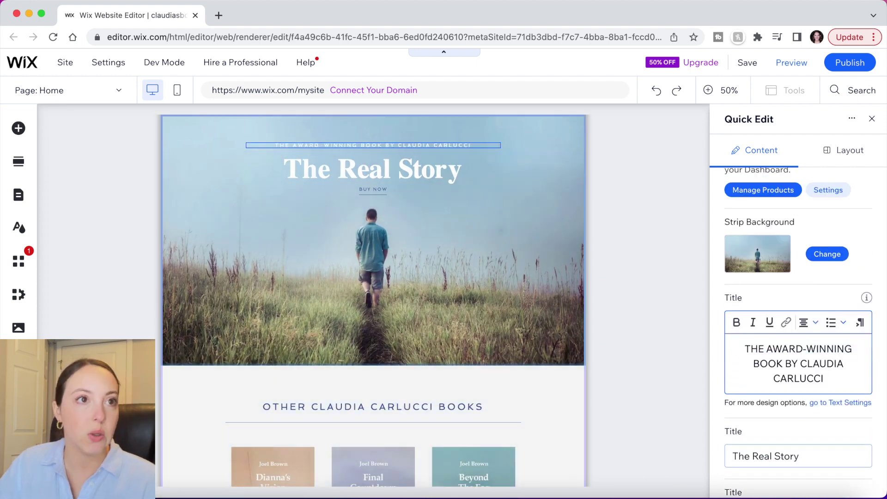
{"action": "scroll", "coordinate": [779, 391], "scroll_direction": "down", "scroll_amount": 2}
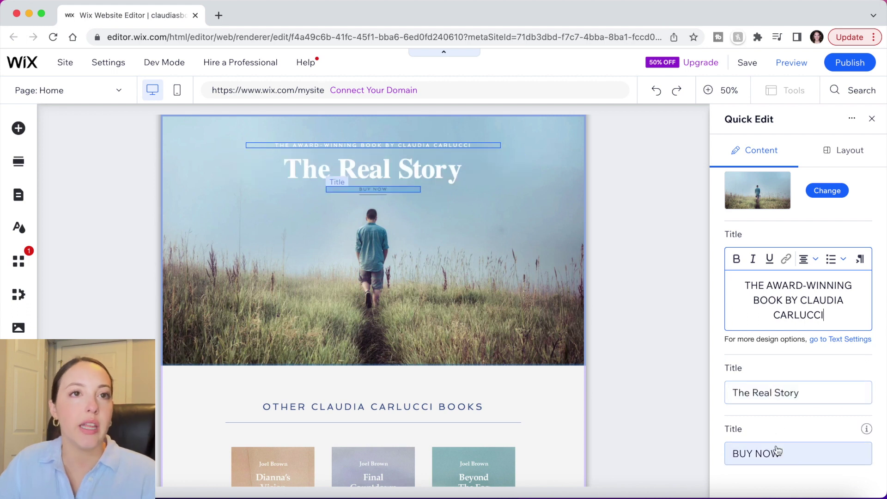
{"action": "left_click", "coordinate": [368, 187]}
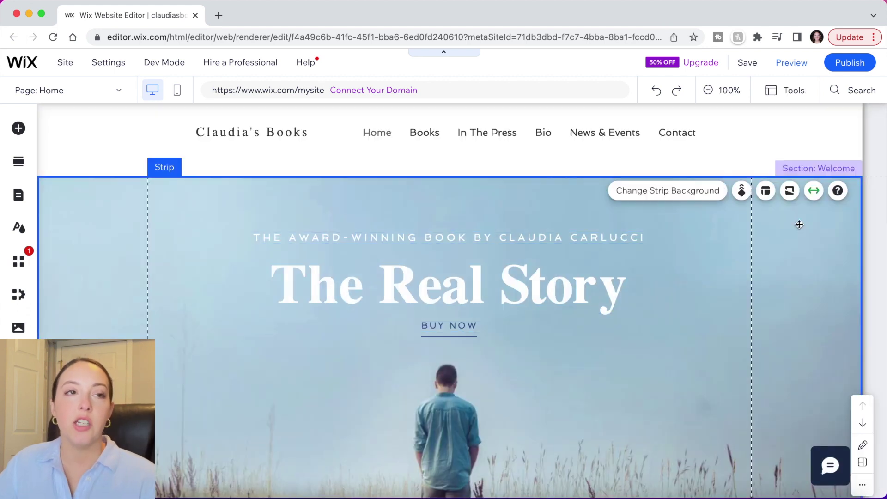
Choose an image for the hero strip background and search for 'BOOKS'
{"action": "left_click", "coordinate": [673, 191]}
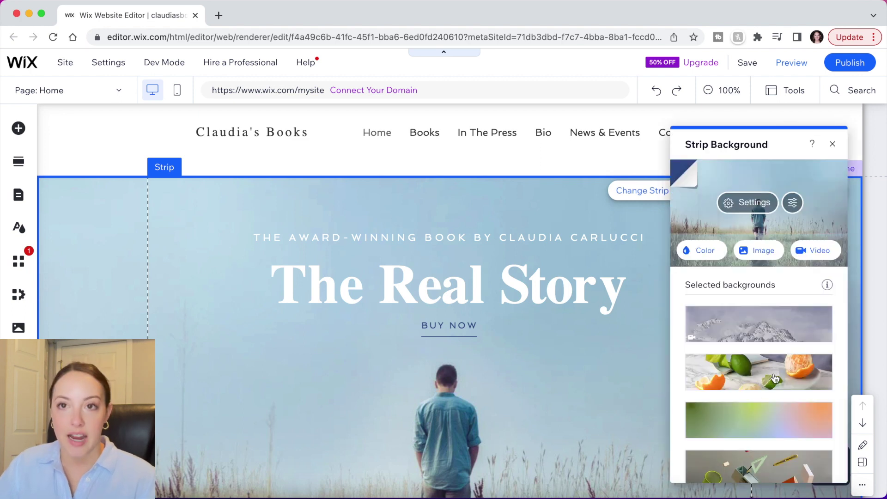
{"action": "left_click", "coordinate": [751, 251]}
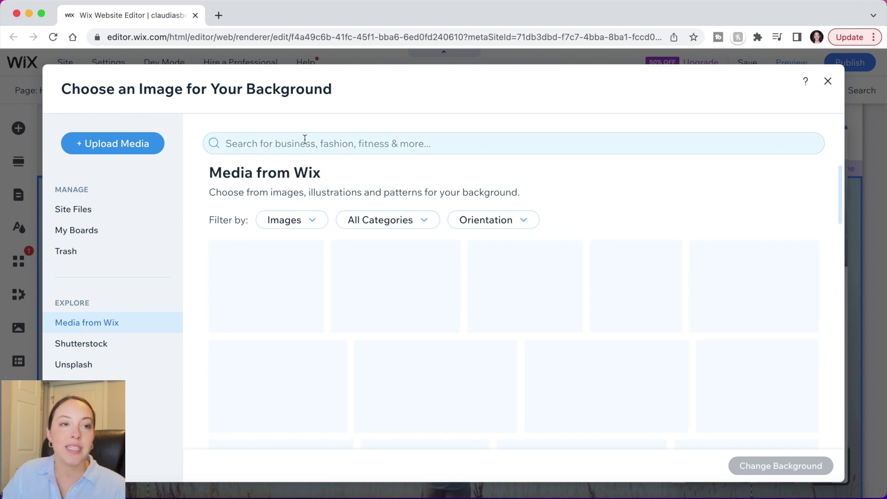
{"action": "left_click", "coordinate": [303, 138]}
{"action": "type", "text": "BOOKS"}
{"action": "key", "text": "Return"}
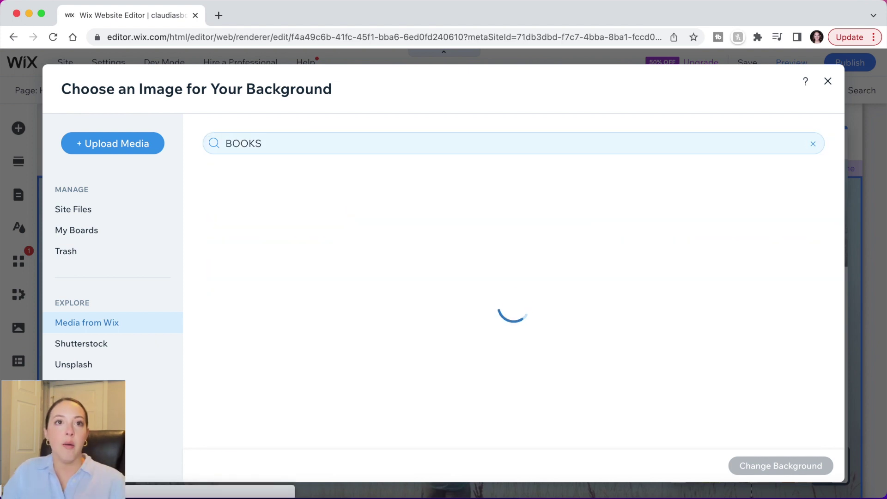
Apply the Unsplash photo of a row of old books as the strip background
{"action": "scroll", "coordinate": [527, 397], "scroll_direction": "down", "scroll_amount": 5}
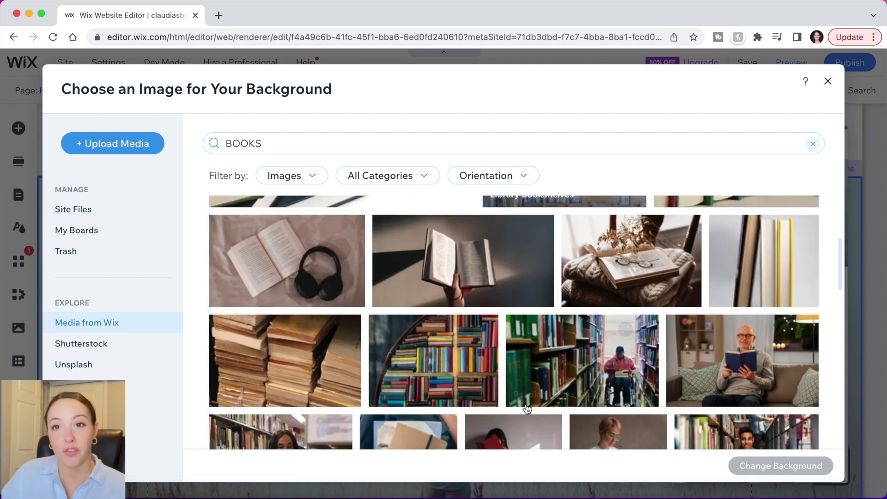
{"action": "left_click", "coordinate": [81, 343]}
{"action": "scroll", "coordinate": [462, 300], "scroll_direction": "down", "scroll_amount": 2}
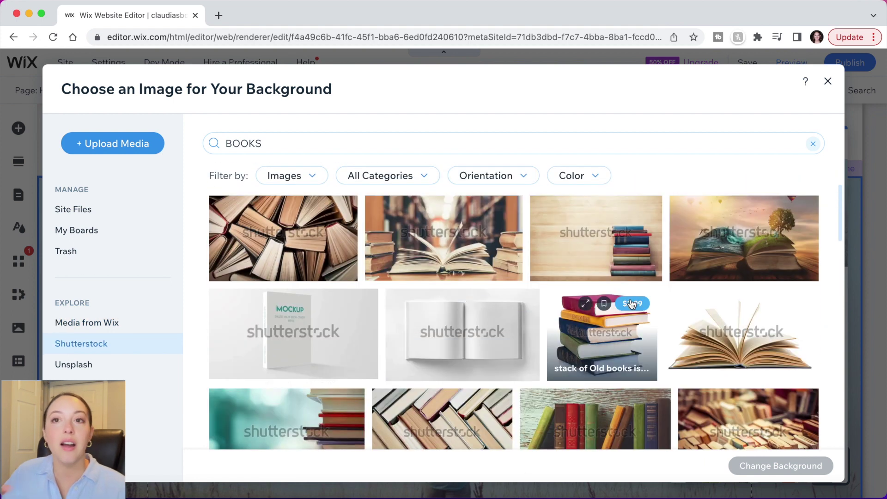
{"action": "left_click", "coordinate": [94, 365]}
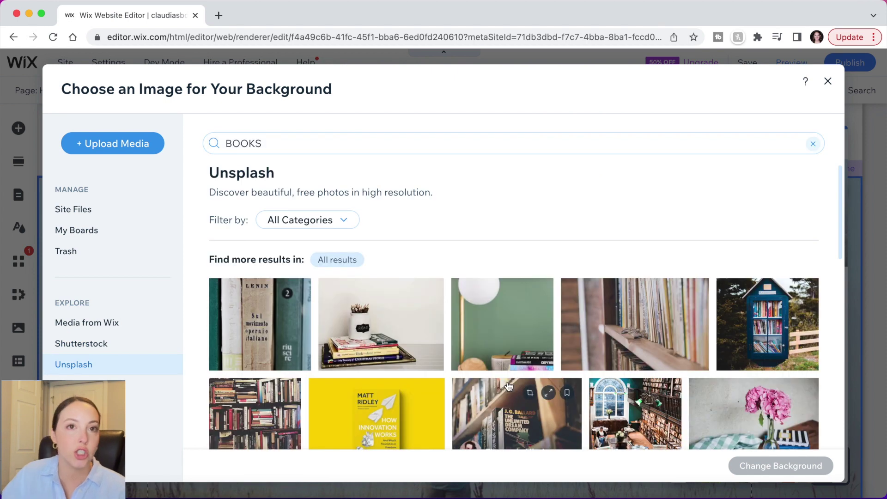
{"action": "scroll", "coordinate": [509, 385], "scroll_direction": "down", "scroll_amount": 3}
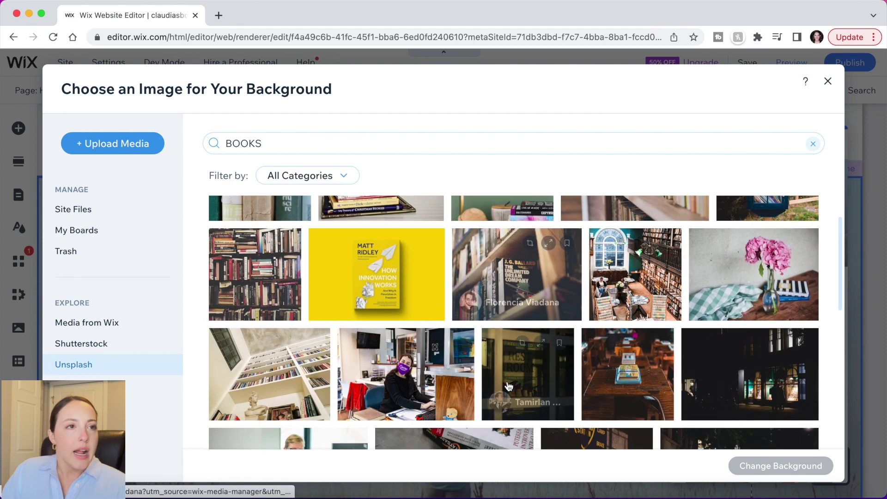
{"action": "scroll", "coordinate": [508, 386], "scroll_direction": "down", "scroll_amount": 5}
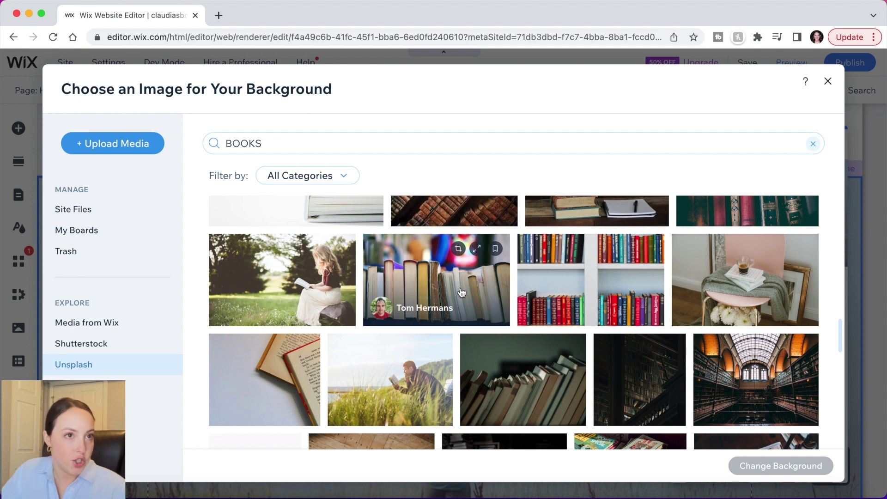
{"action": "left_click", "coordinate": [461, 292]}
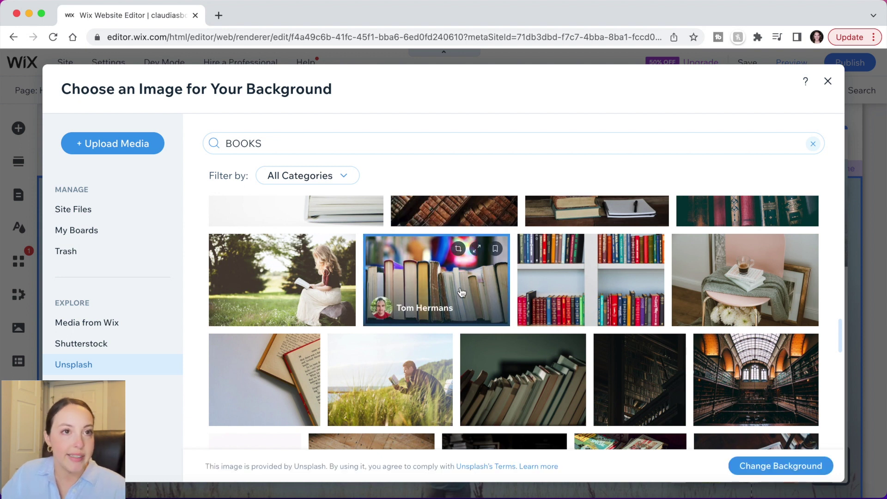
{"action": "left_click", "coordinate": [794, 476]}
{"action": "left_click", "coordinate": [833, 145]}
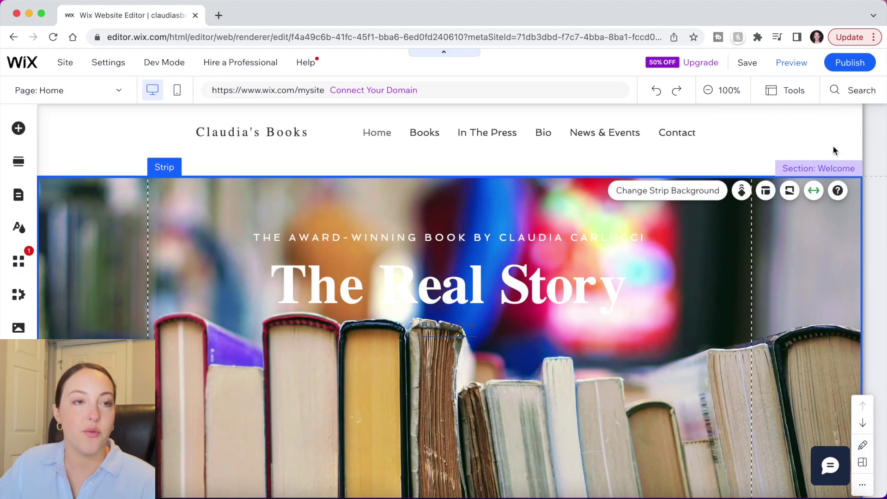
Give 'The Real Story' heading a dark navy highlight
{"action": "scroll", "coordinate": [809, 361], "scroll_direction": "down", "scroll_amount": 5}
{"action": "scroll", "coordinate": [810, 360], "scroll_direction": "down", "scroll_amount": 3}
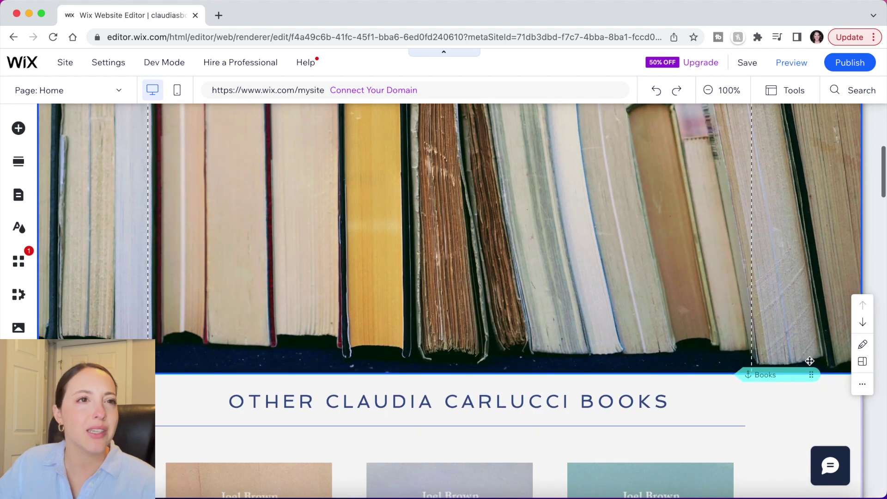
{"action": "scroll", "coordinate": [514, 277], "scroll_direction": "up", "scroll_amount": 8}
{"action": "left_click", "coordinate": [510, 202]}
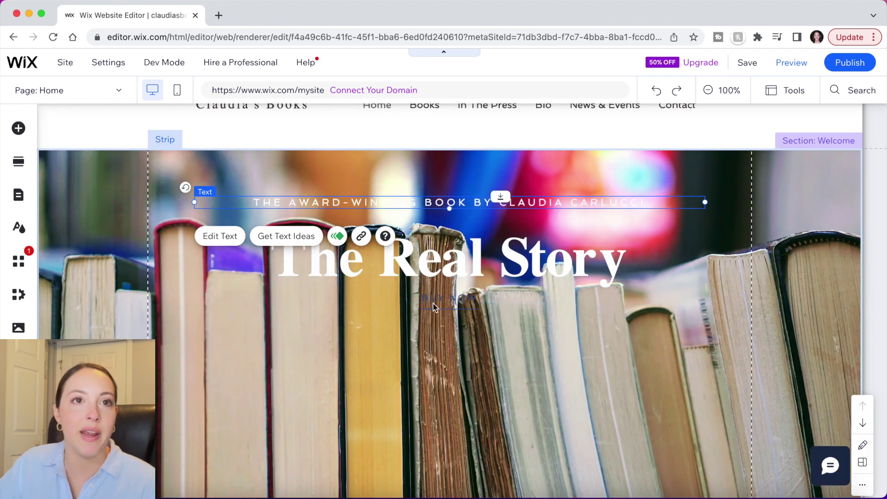
{"action": "left_click", "coordinate": [495, 234]}
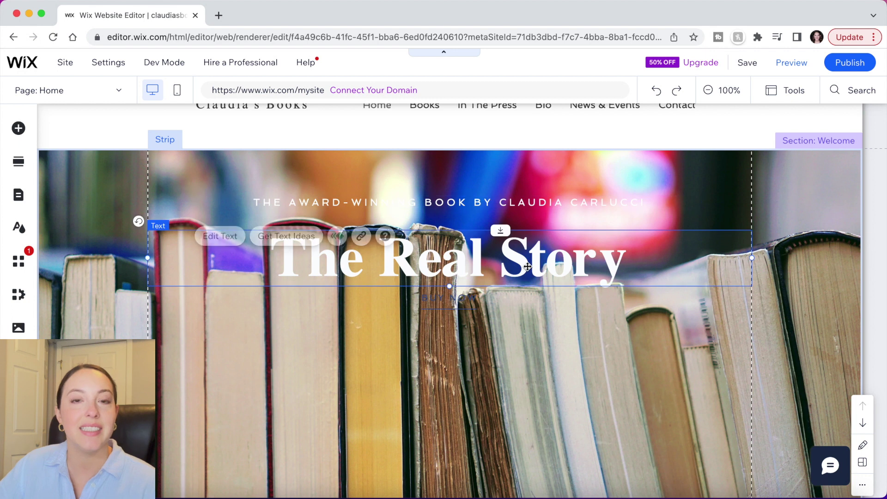
{"action": "left_click", "coordinate": [157, 204]}
{"action": "left_click", "coordinate": [754, 330]}
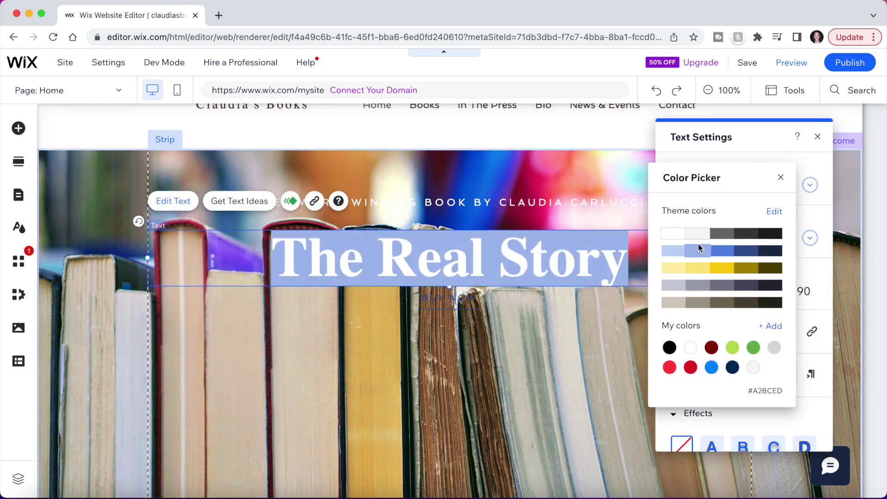
{"action": "left_click", "coordinate": [772, 251]}
{"action": "left_click", "coordinate": [462, 201]}
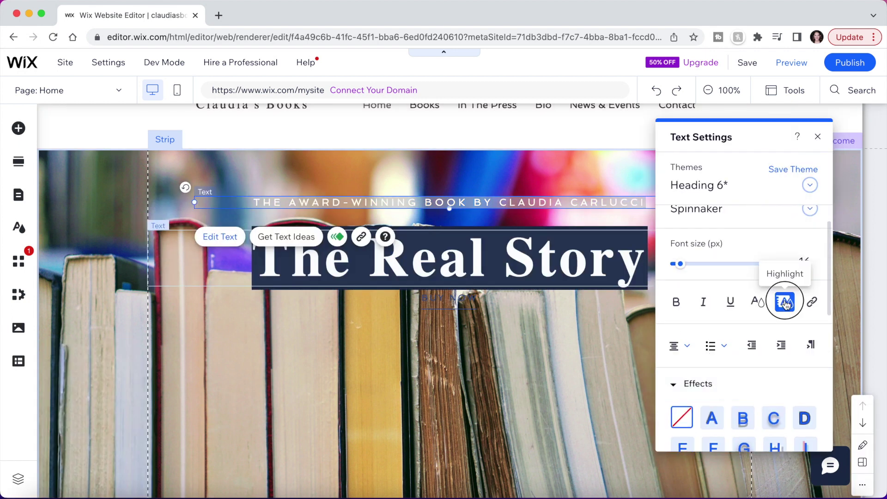
Apply the same dark navy highlight to the award-winning subtitle
{"action": "left_click", "coordinate": [785, 302]}
{"action": "left_click", "coordinate": [771, 251]}
{"action": "left_click", "coordinate": [818, 137]}
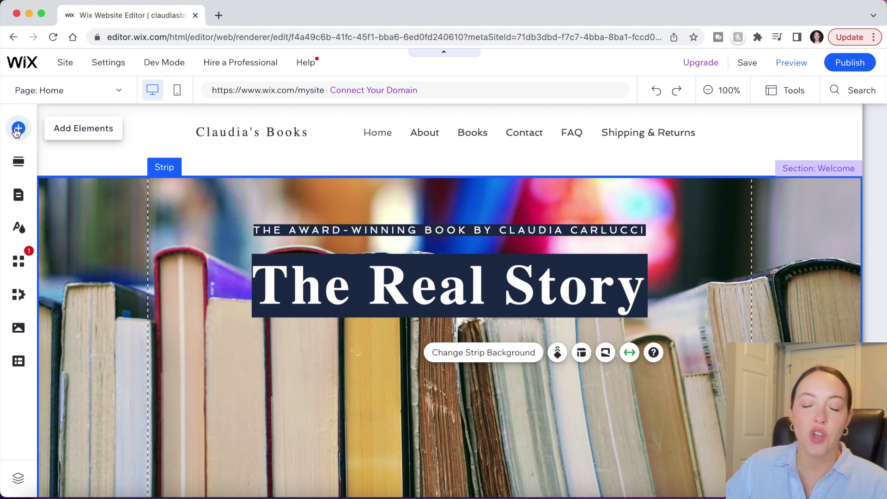
Add the themed 'Button >' arrow button and place it centred below The Real Story title
{"action": "left_click", "coordinate": [17, 130]}
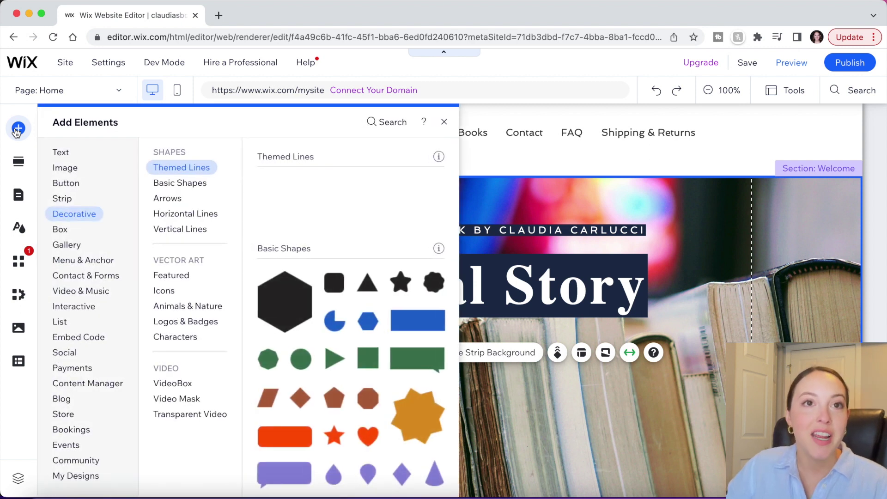
{"action": "left_click", "coordinate": [59, 153]}
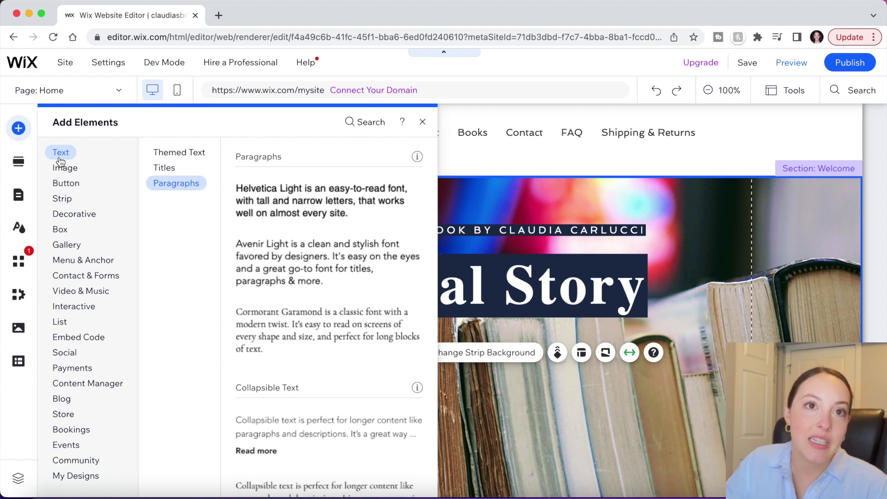
{"action": "left_click", "coordinate": [65, 169]}
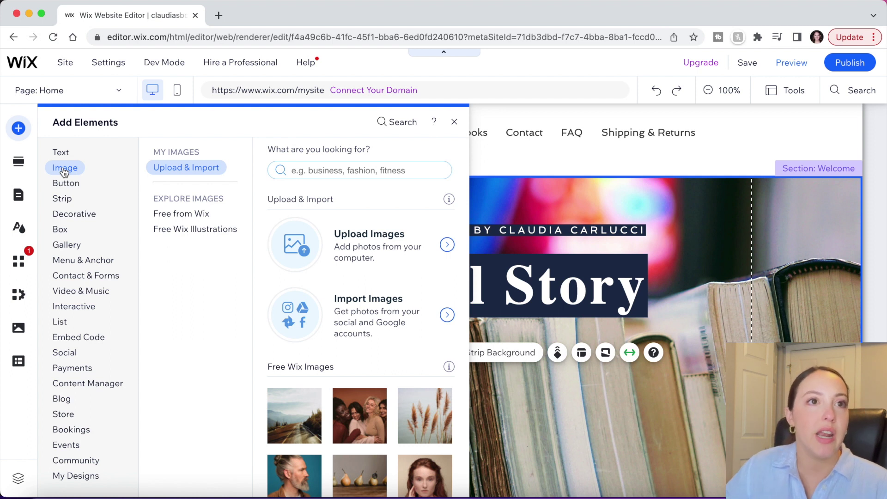
{"action": "left_click", "coordinate": [64, 186]}
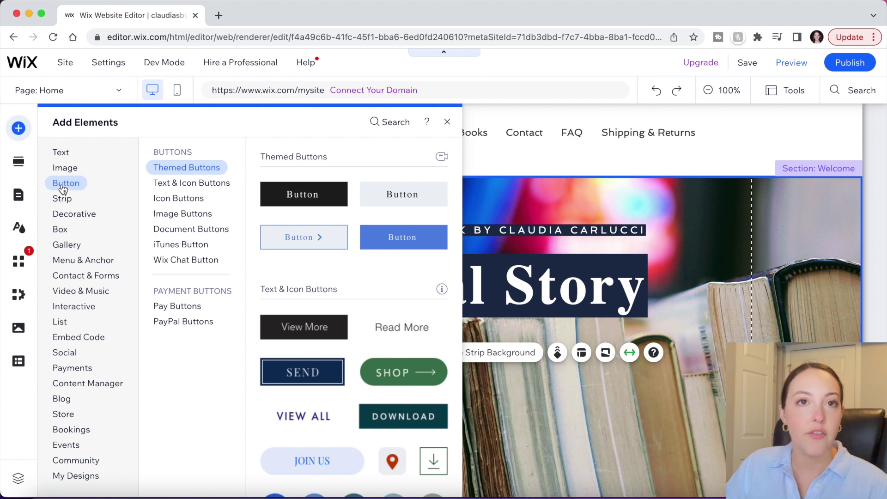
{"action": "left_click", "coordinate": [304, 239]}
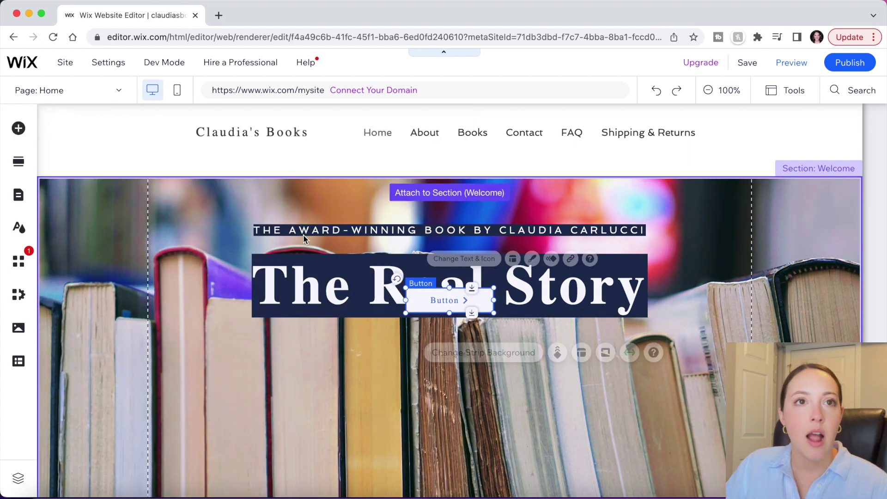
{"action": "left_click_drag", "start_coordinate": [436, 303], "coordinate": [438, 353]}
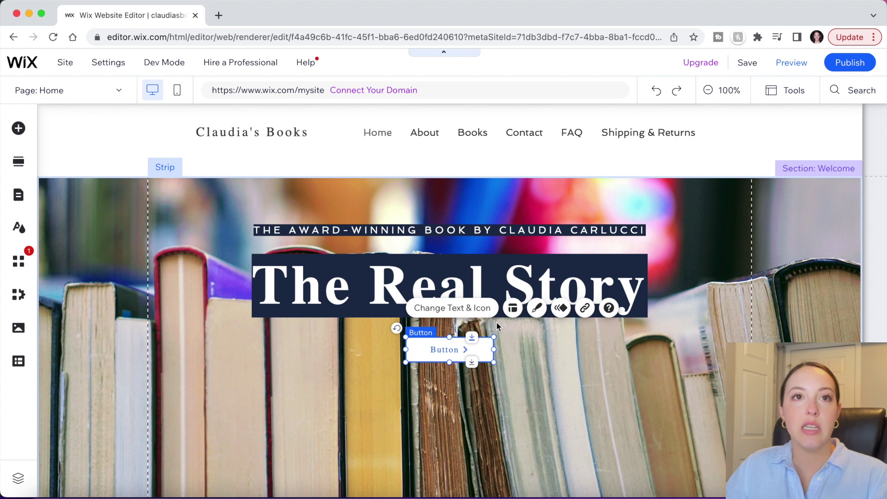
Relabel the new button 'SHOP NOW', showing both its text and arrow icon
{"action": "left_click", "coordinate": [537, 309]}
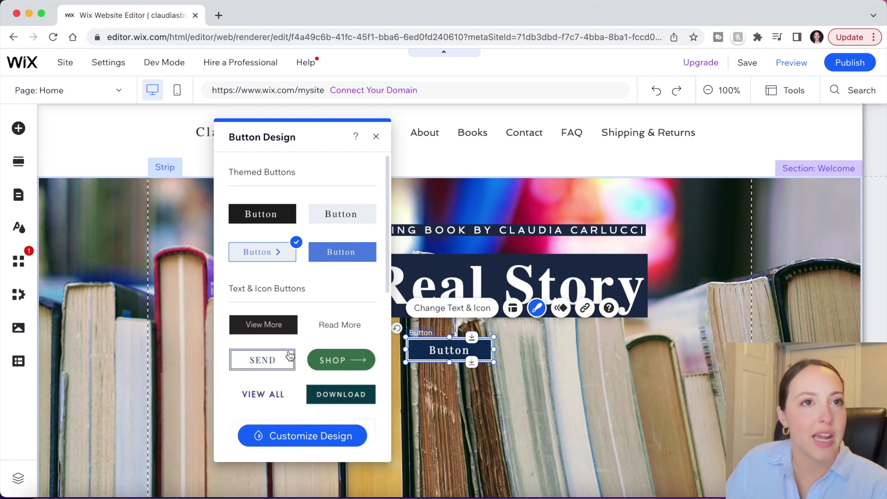
{"action": "left_click", "coordinate": [375, 137]}
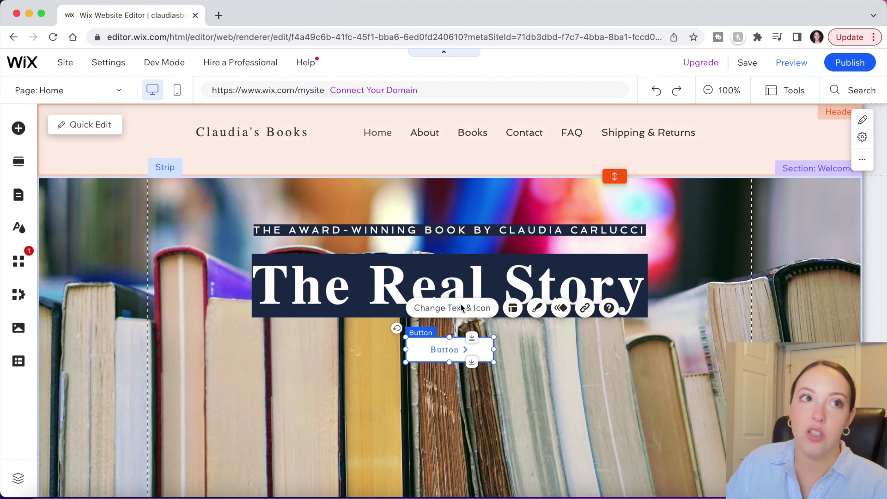
{"action": "left_click", "coordinate": [451, 308]}
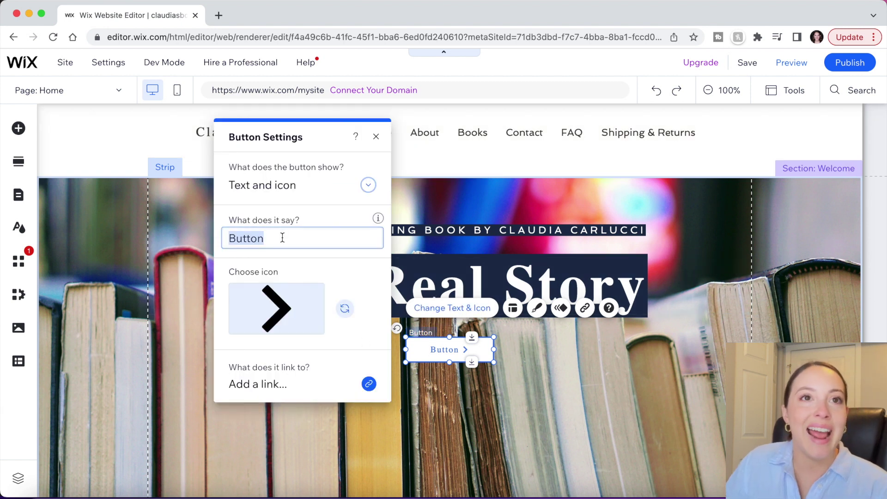
{"action": "left_click", "coordinate": [367, 185]}
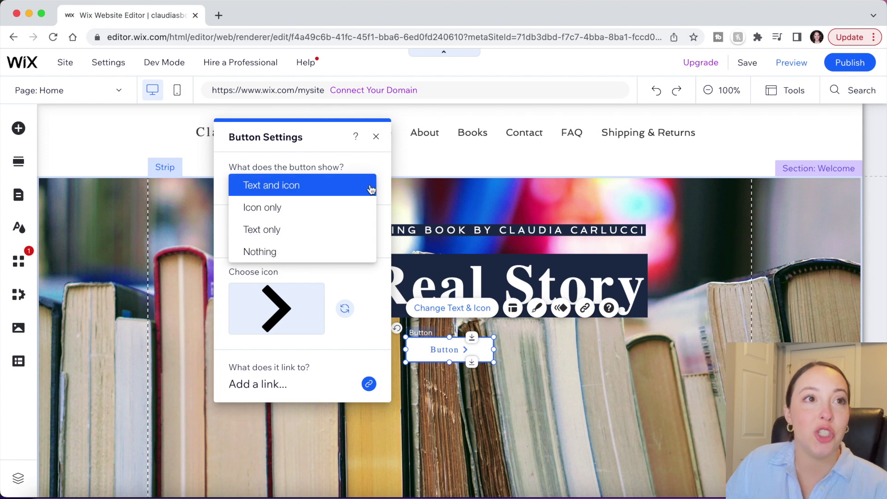
{"action": "left_click", "coordinate": [314, 229]}
{"action": "left_click", "coordinate": [353, 187]}
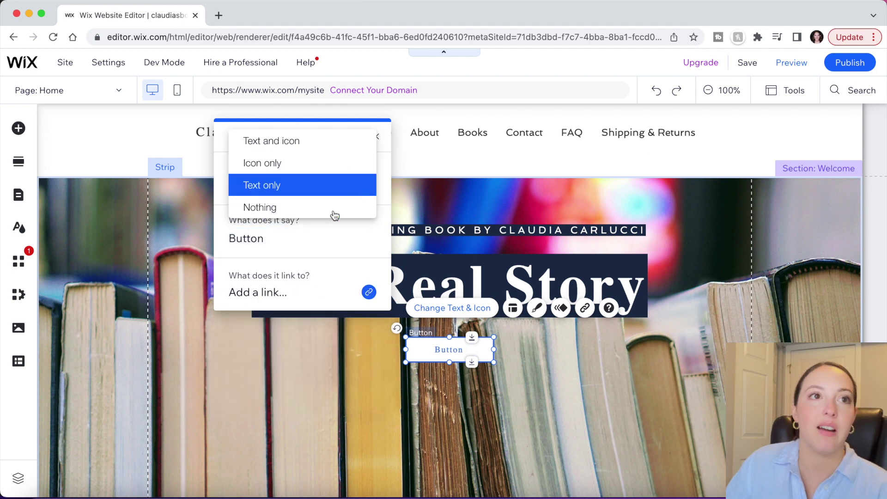
{"action": "left_click", "coordinate": [280, 166]}
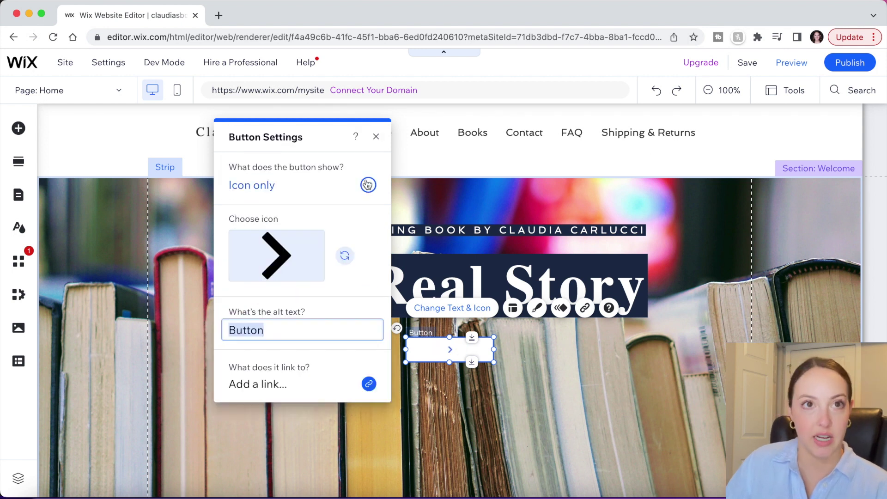
{"action": "left_click", "coordinate": [368, 184]}
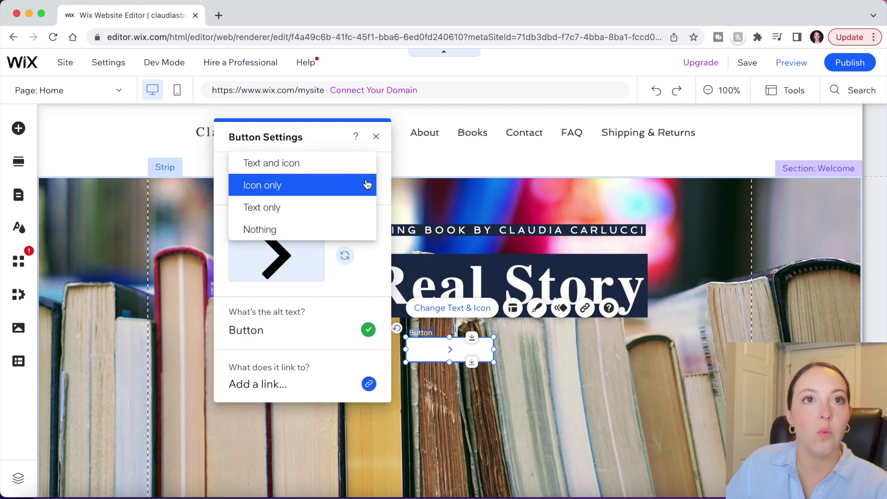
{"action": "left_click", "coordinate": [293, 167]}
{"action": "type", "text": "SHOP NOW"}
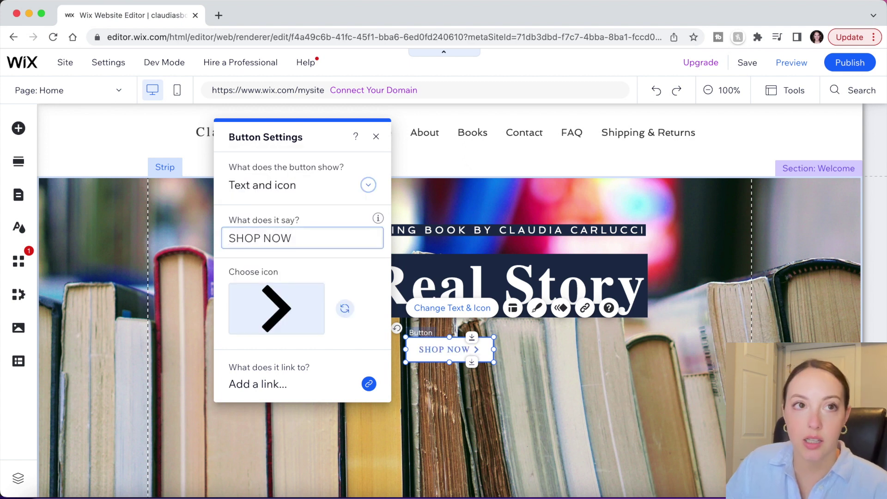
{"action": "left_click", "coordinate": [276, 314]}
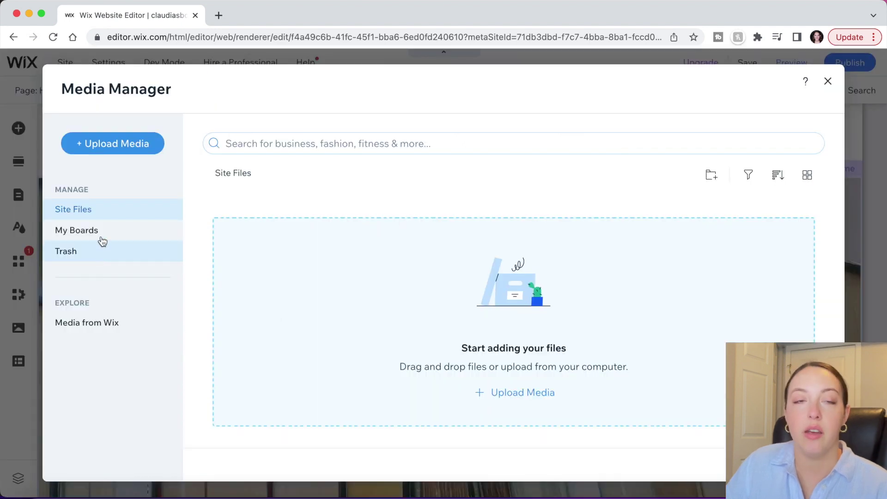
Browse the free Media from Wix shapes, then close the library keeping the original arrow icon
{"action": "left_click", "coordinate": [98, 326]}
{"action": "scroll", "coordinate": [594, 381], "scroll_direction": "down", "scroll_amount": 5}
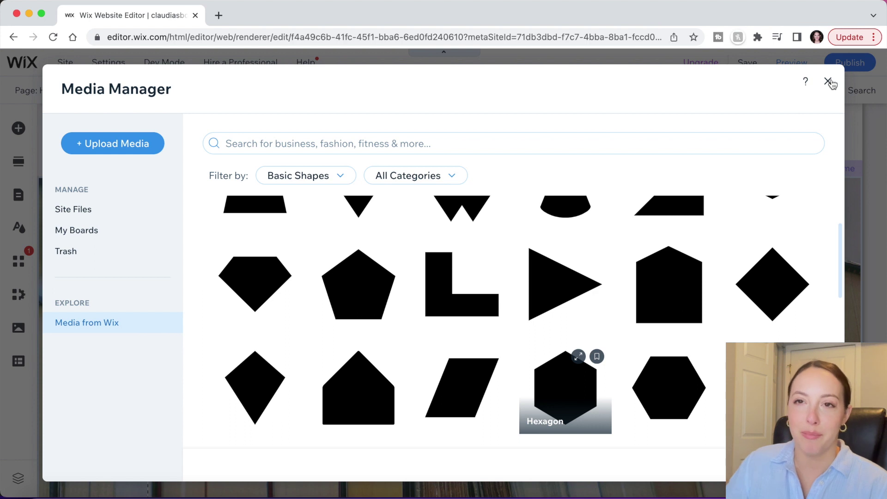
{"action": "scroll", "coordinate": [612, 365], "scroll_direction": "down", "scroll_amount": 10}
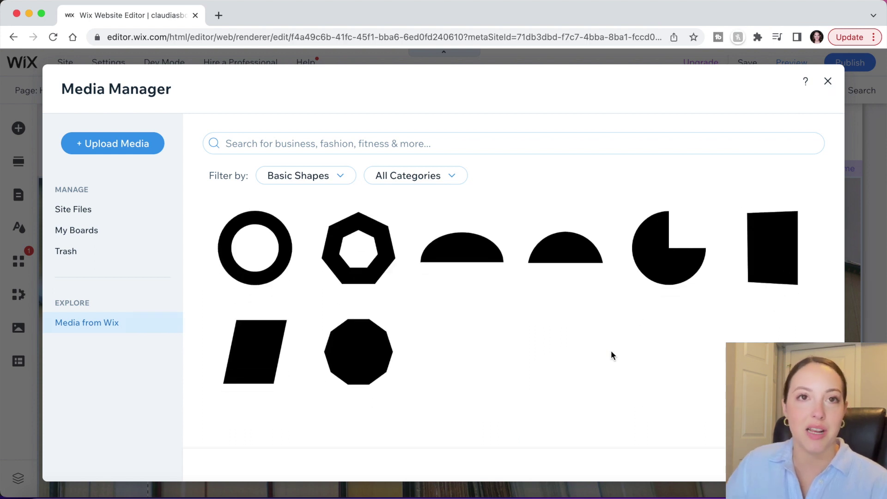
{"action": "left_click", "coordinate": [828, 82]}
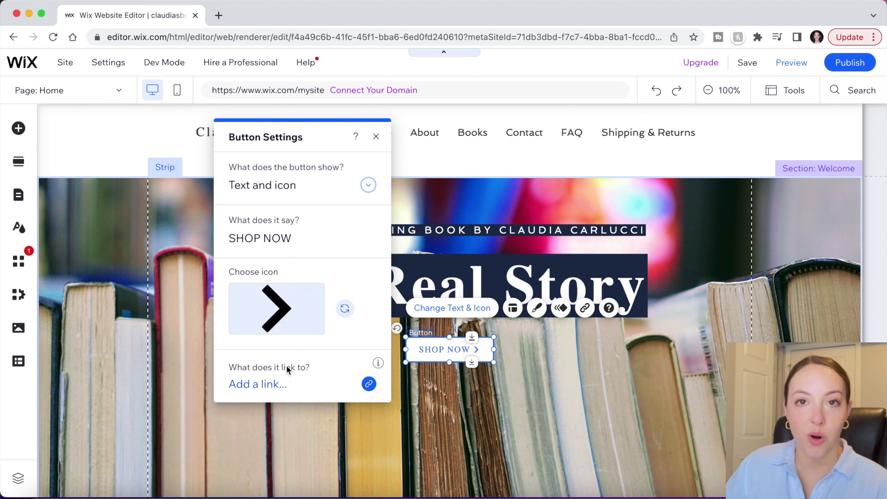
Link the SHOP NOW button to a web address that opens in the current window
{"action": "left_click", "coordinate": [369, 383]}
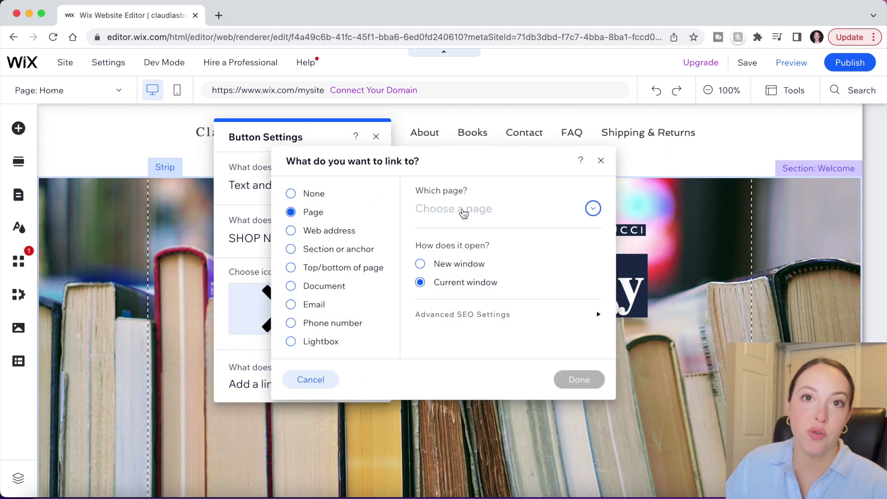
{"action": "left_click", "coordinate": [459, 208]}
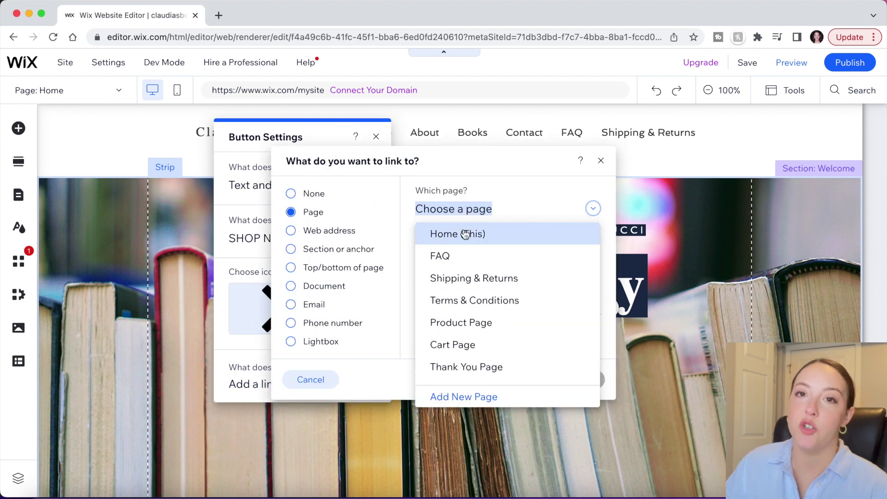
{"action": "left_click", "coordinate": [310, 230]}
{"action": "left_click", "coordinate": [478, 284]}
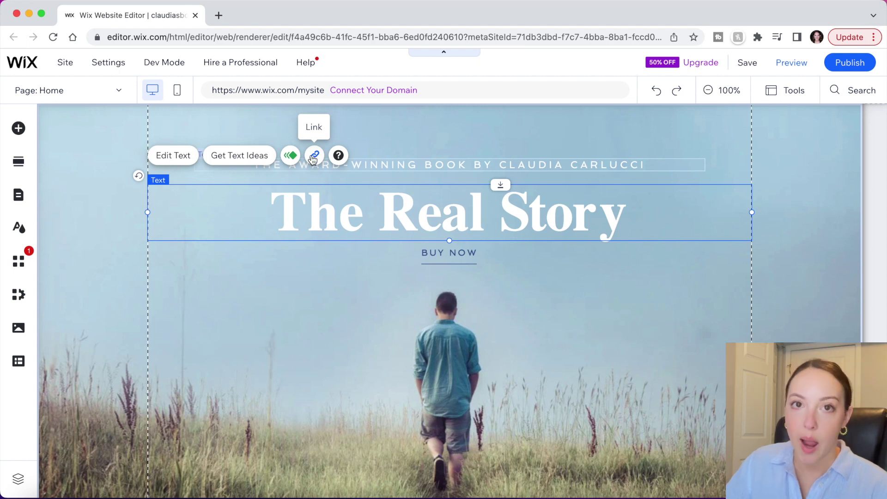
Select the BUY NOW example text and browse the About strip designs in Add Elements
{"action": "left_click", "coordinate": [451, 253]}
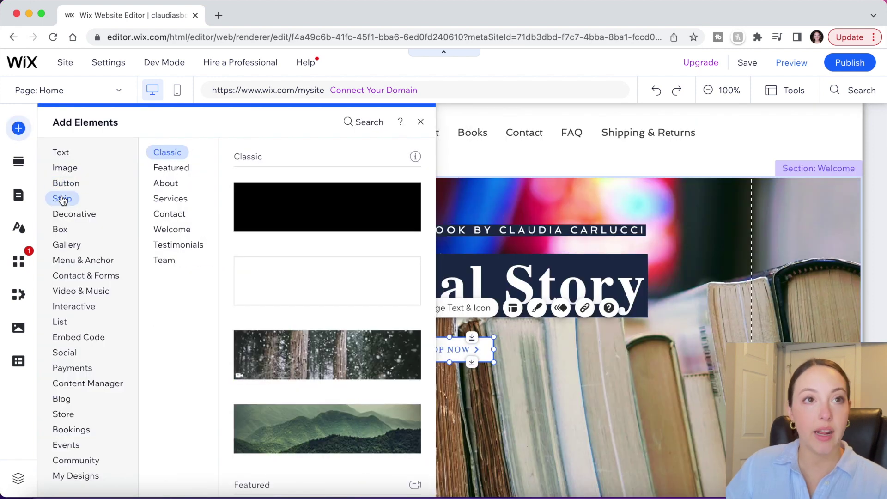
{"action": "left_click", "coordinate": [165, 183]}
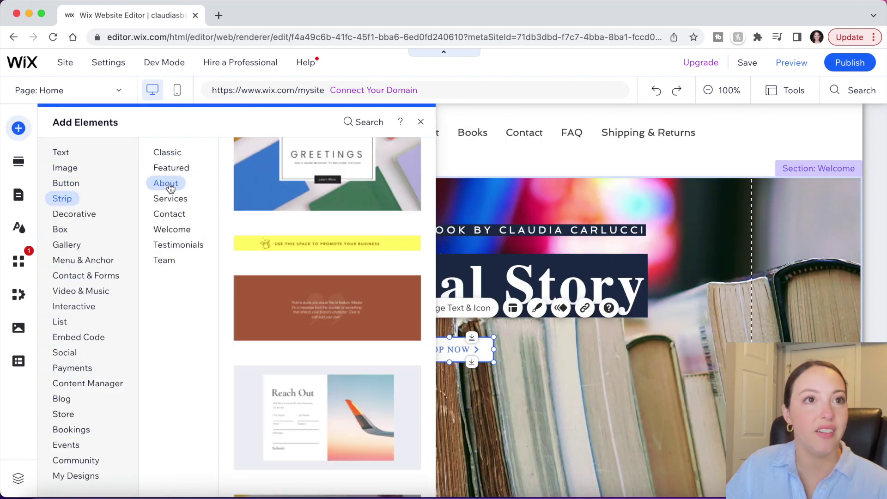
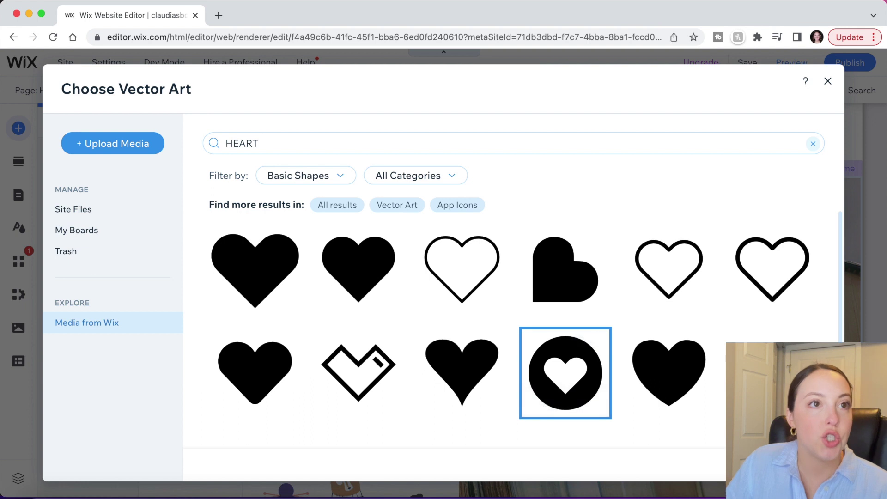
Add the heart-in-circle vector art below the SHOP NOW button and give it a red fill
{"action": "left_click", "coordinate": [806, 464]}
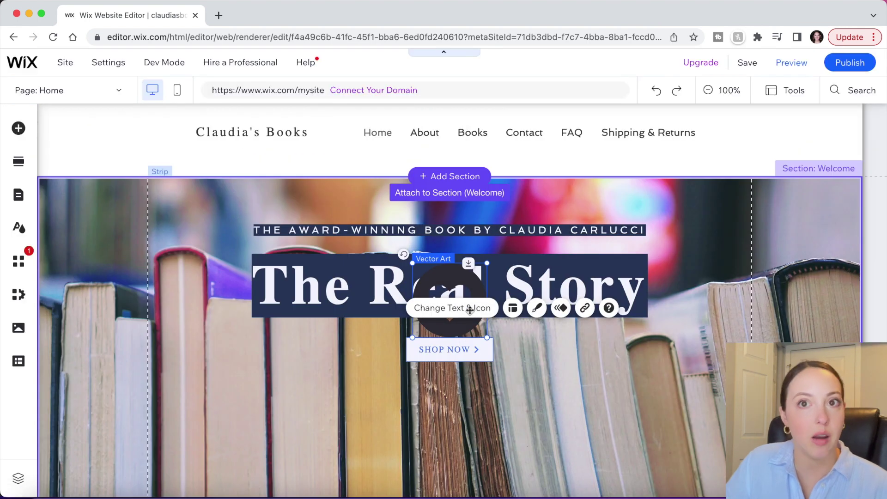
{"action": "left_click_drag", "start_coordinate": [462, 289], "coordinate": [457, 398]}
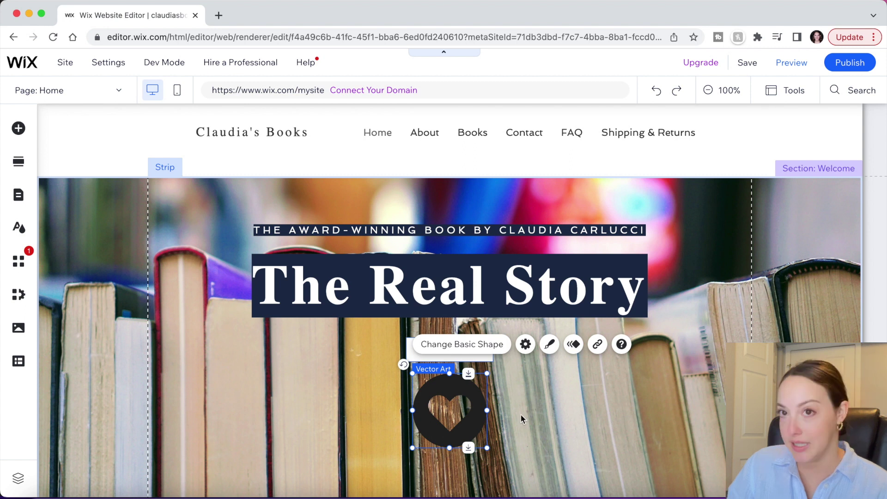
{"action": "left_click", "coordinate": [550, 344]}
{"action": "left_click", "coordinate": [372, 216]}
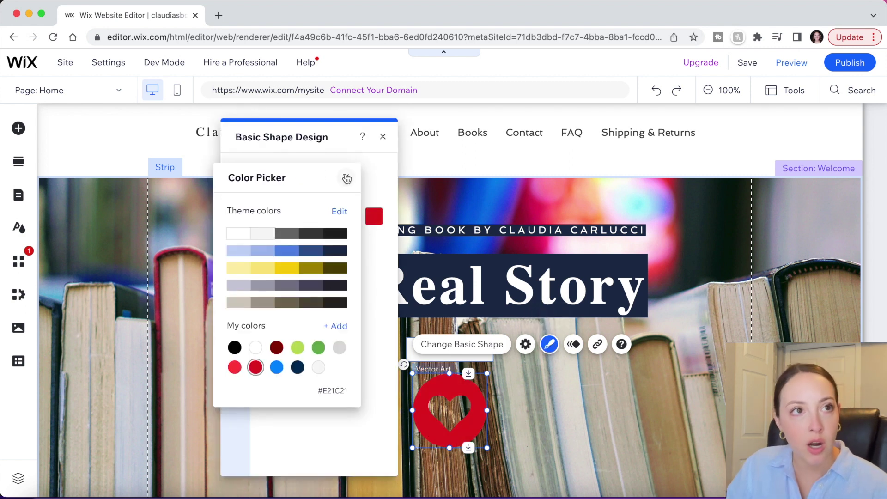
{"action": "left_click", "coordinate": [347, 179]}
Give the heart a dark red #8B0000 border and leave its shadow off
{"action": "left_click", "coordinate": [236, 197]}
{"action": "left_click", "coordinate": [367, 203]}
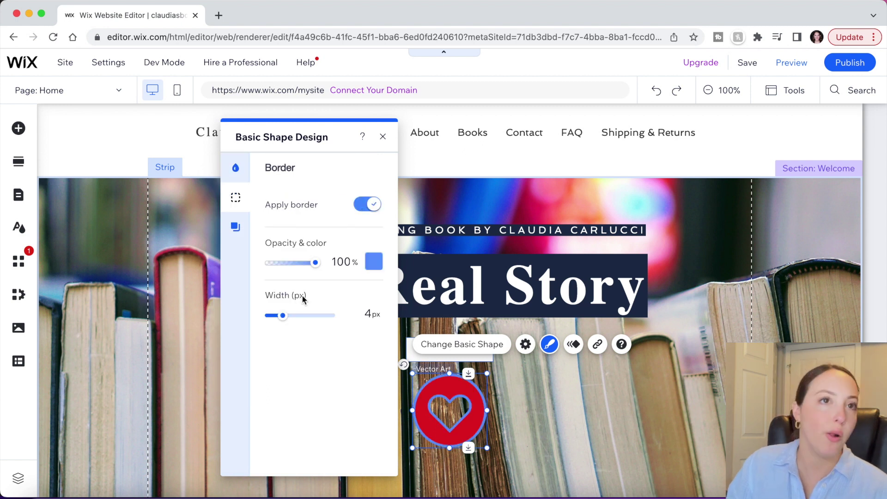
{"action": "left_click", "coordinate": [373, 261]}
{"action": "left_click", "coordinate": [297, 348]}
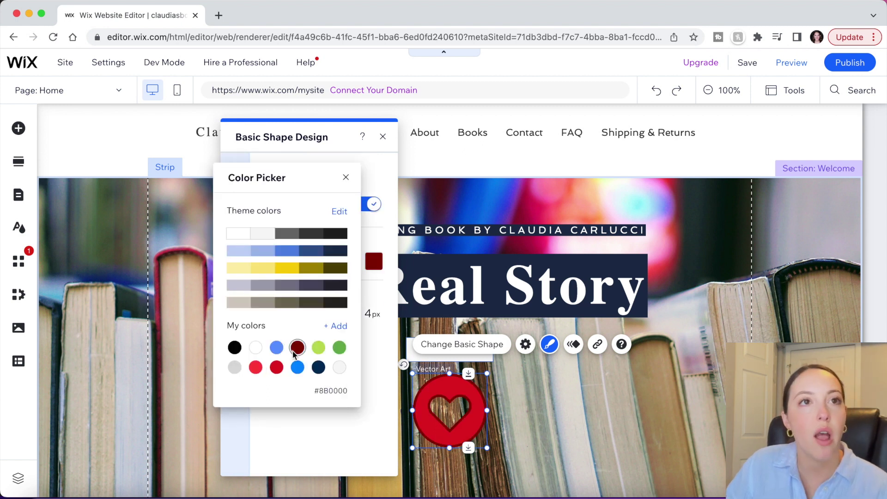
{"action": "left_click", "coordinate": [346, 178]}
{"action": "left_click", "coordinate": [235, 228]}
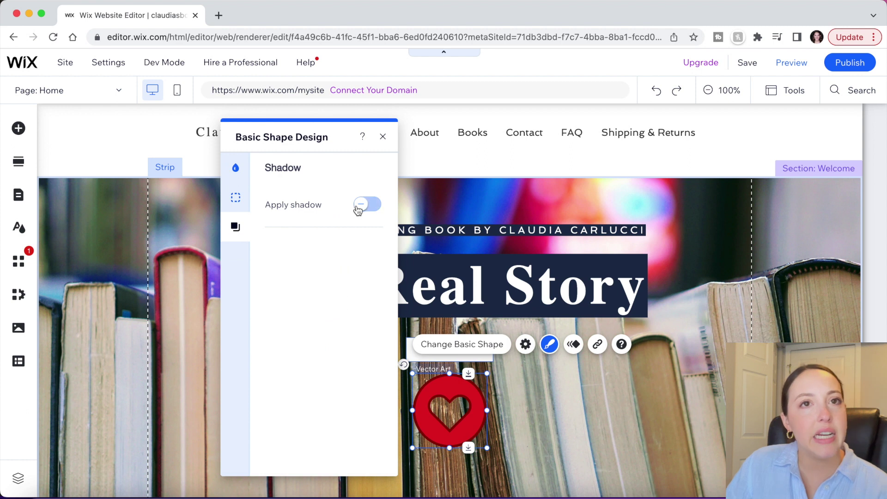
{"action": "left_click", "coordinate": [367, 205]}
{"action": "left_click", "coordinate": [363, 206]}
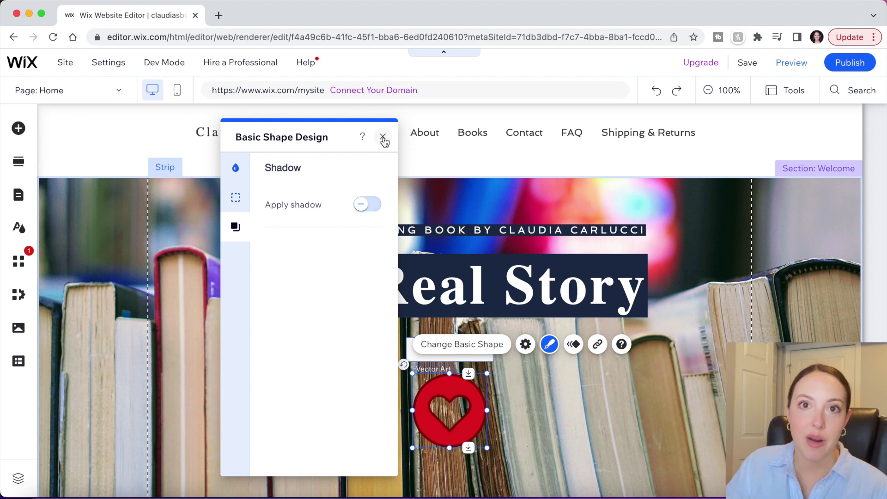
{"action": "left_click", "coordinate": [383, 137]}
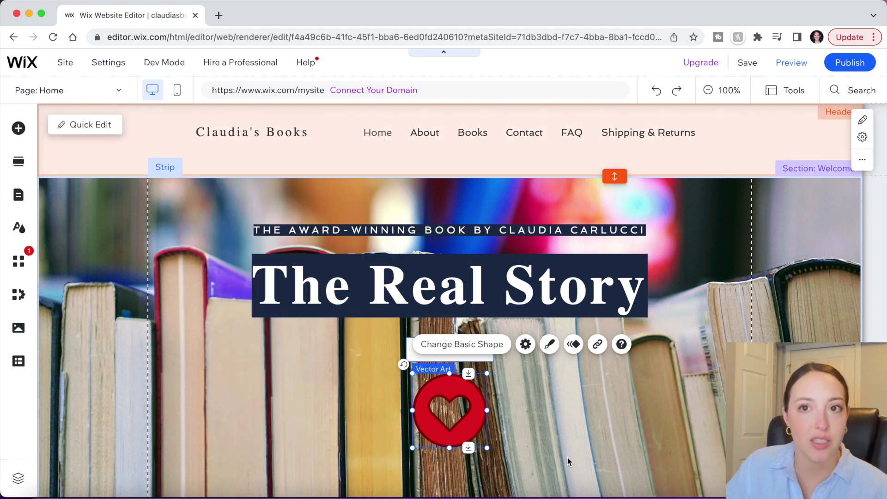
Reselect the heart and bring up the Social elements in the Add panel
{"action": "left_click", "coordinate": [568, 457]}
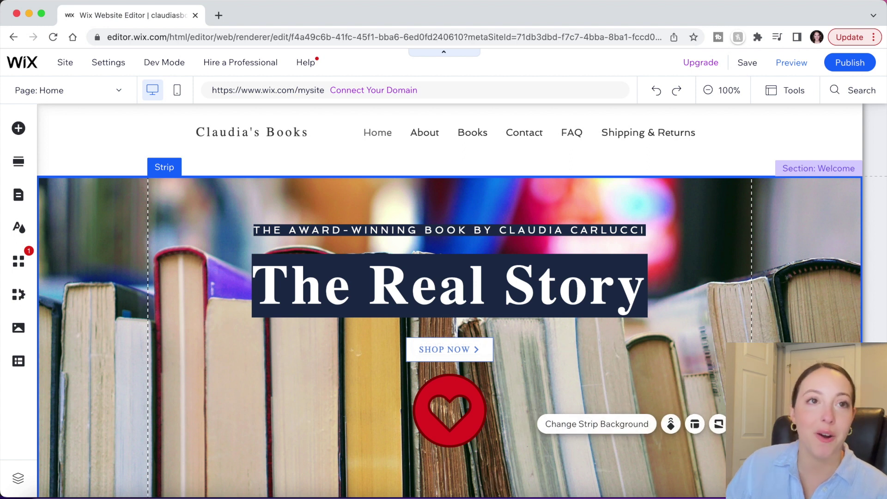
{"action": "left_click", "coordinate": [458, 435]}
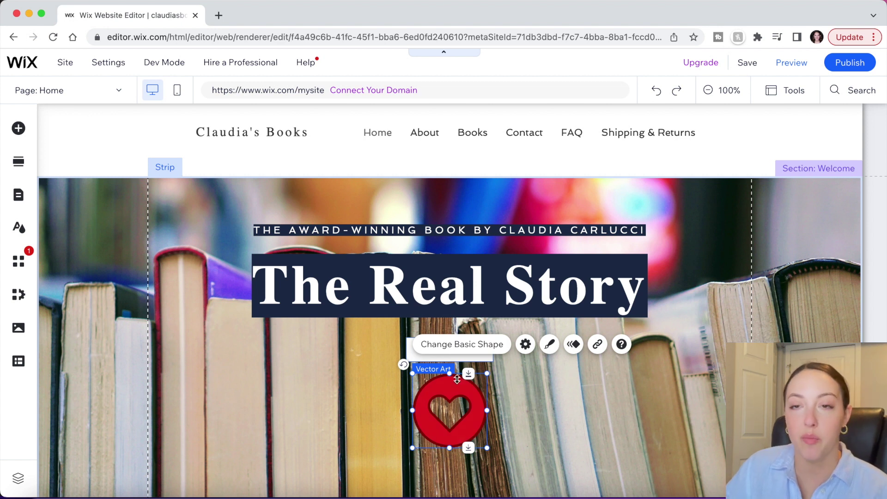
{"action": "left_click", "coordinate": [18, 128]}
{"action": "left_click", "coordinate": [65, 353]}
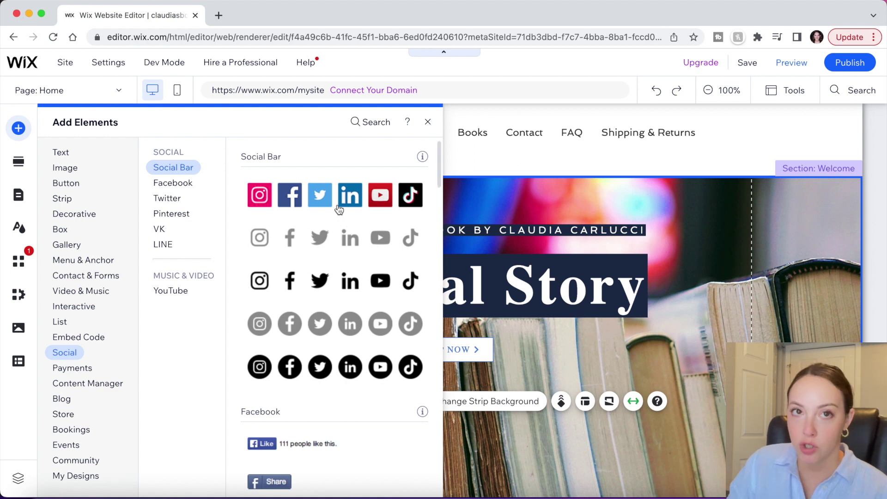
Place a colour social bar below SHOP NOW and remove its LinkedIn and Twitter icons
{"action": "left_click_drag", "start_coordinate": [344, 199], "coordinate": [449, 396]}
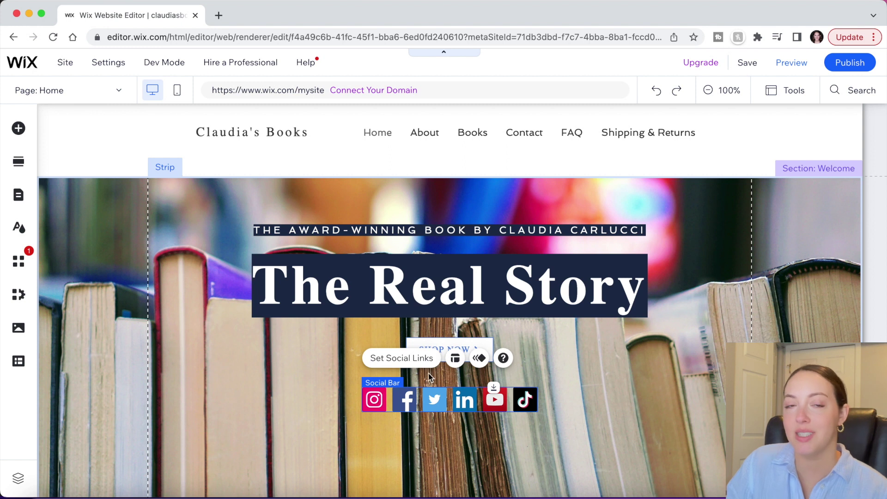
{"action": "left_click", "coordinate": [418, 361]}
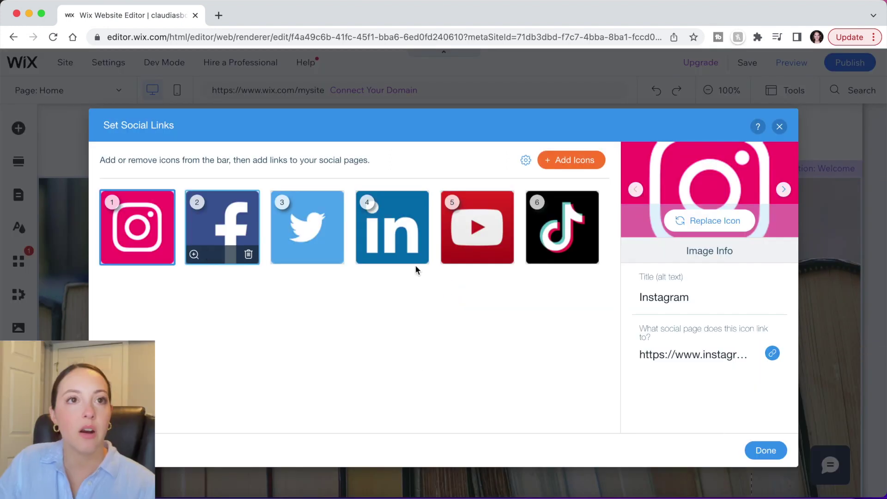
{"action": "left_click", "coordinate": [406, 247]}
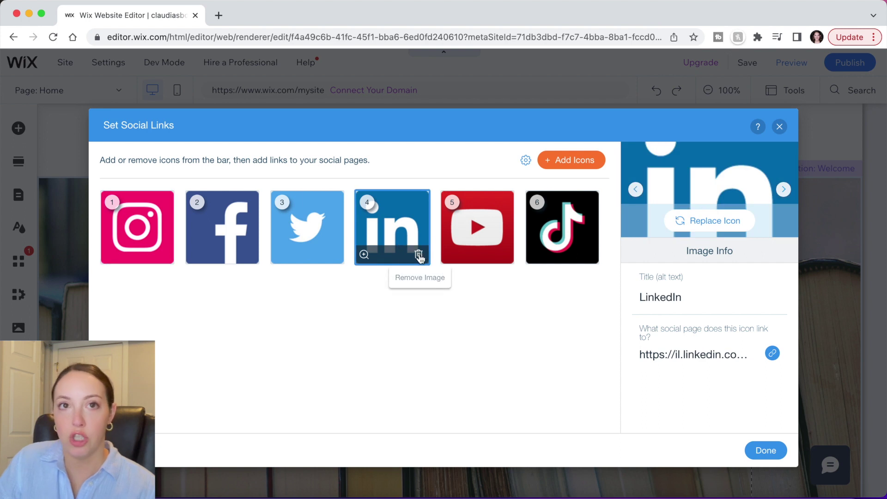
{"action": "left_click", "coordinate": [419, 255]}
{"action": "left_click", "coordinate": [336, 257]}
{"action": "left_click", "coordinate": [335, 256]}
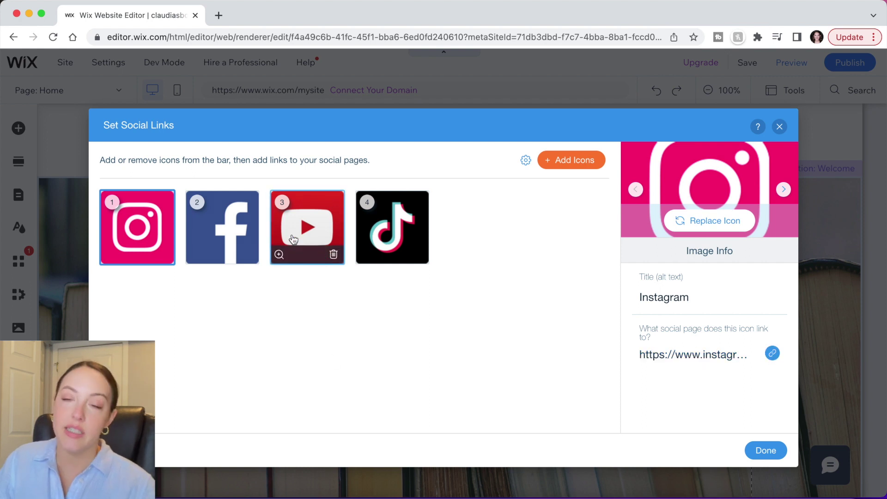
Replace the bar's Facebook icon with the round blue Facebook icon
{"action": "left_click", "coordinate": [242, 236]}
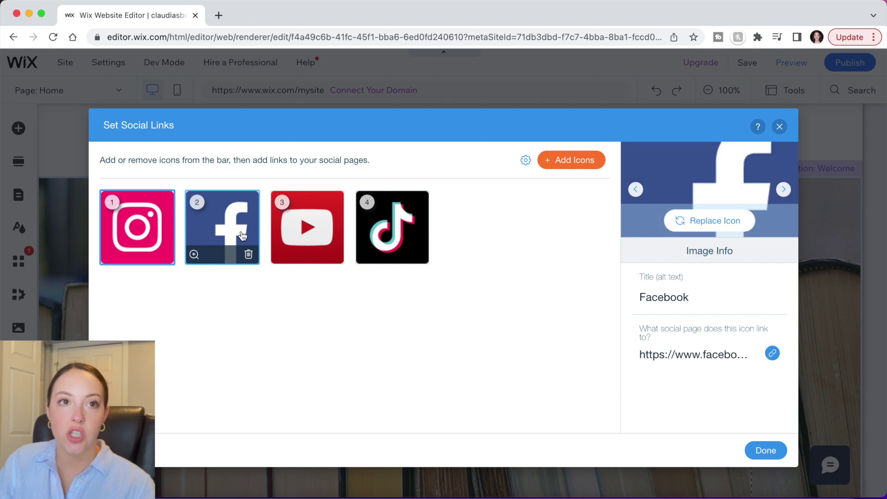
{"action": "left_click", "coordinate": [711, 221]}
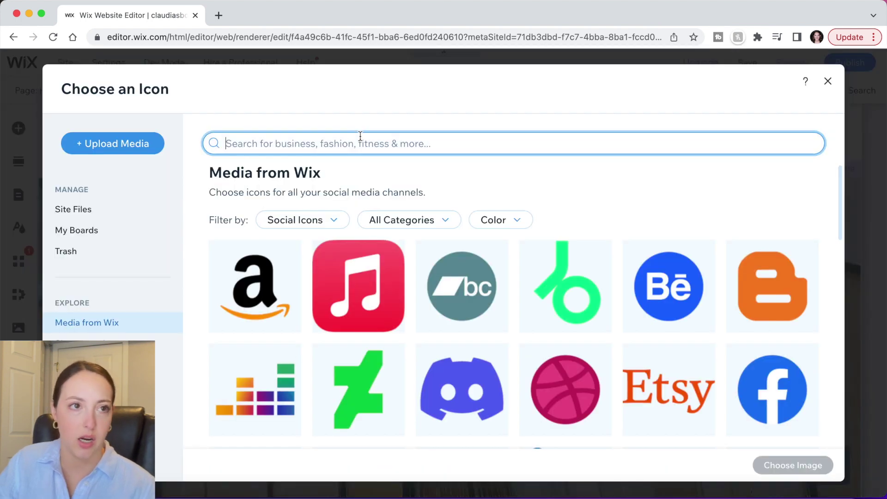
{"action": "left_click", "coordinate": [776, 400]}
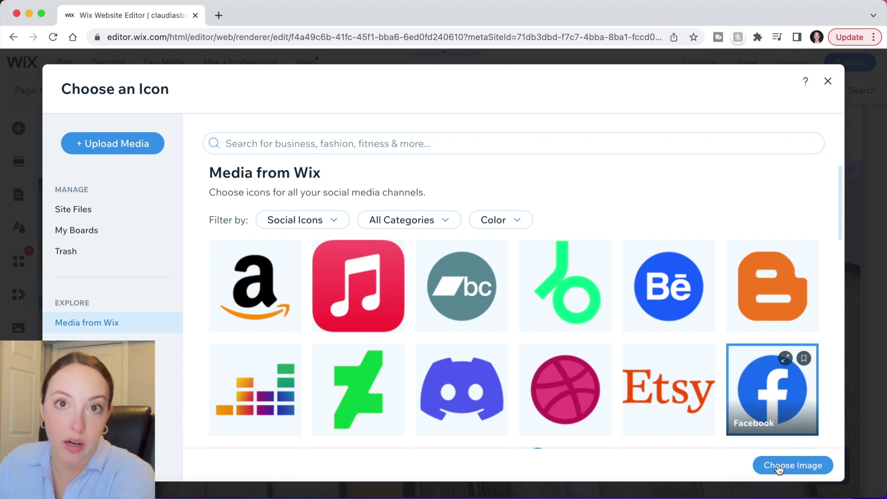
{"action": "left_click", "coordinate": [779, 466]}
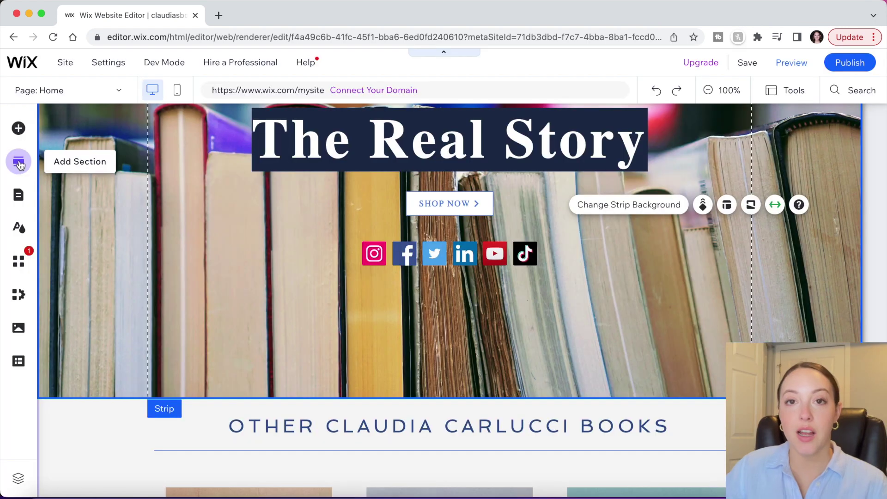
{"action": "left_click", "coordinate": [19, 162]}
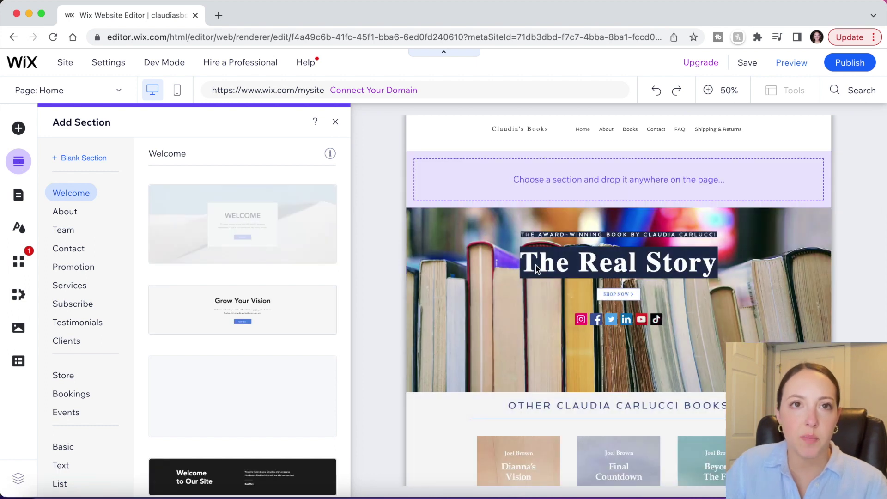
Add the Final Sale 'Get 30% Off' promotion section below the book list
{"action": "scroll", "coordinate": [524, 344], "scroll_direction": "down", "scroll_amount": 3}
{"action": "scroll", "coordinate": [524, 345], "scroll_direction": "down", "scroll_amount": 4}
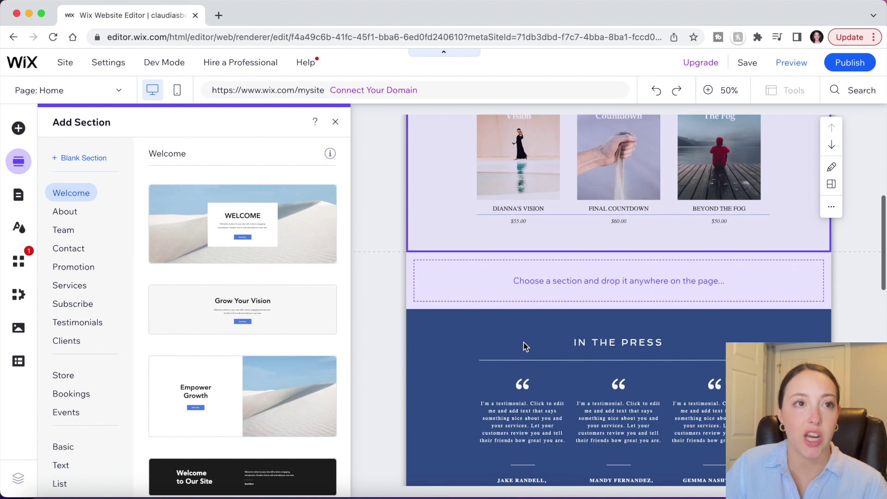
{"action": "left_click", "coordinate": [72, 236]}
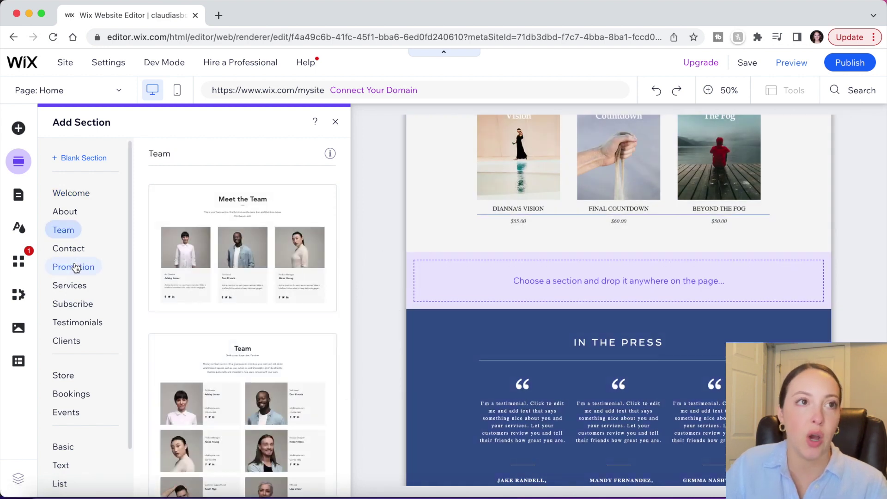
{"action": "left_click", "coordinate": [73, 266]}
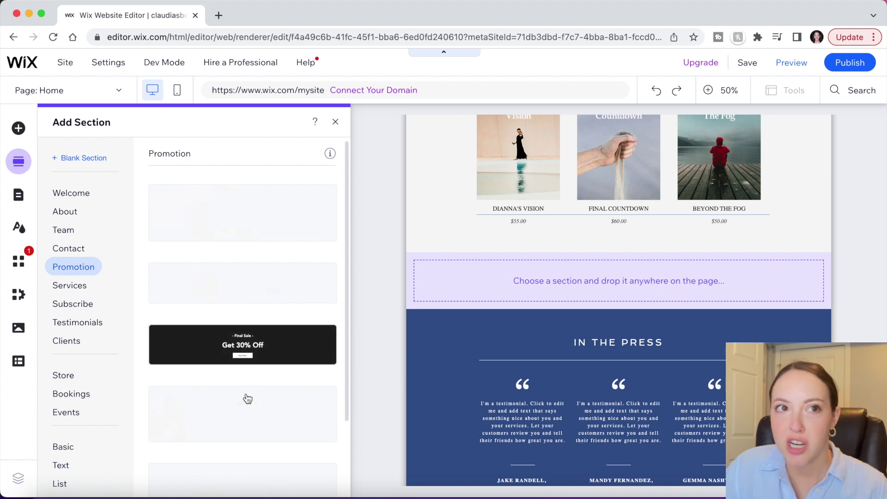
{"action": "left_click_drag", "start_coordinate": [241, 359], "coordinate": [506, 288]}
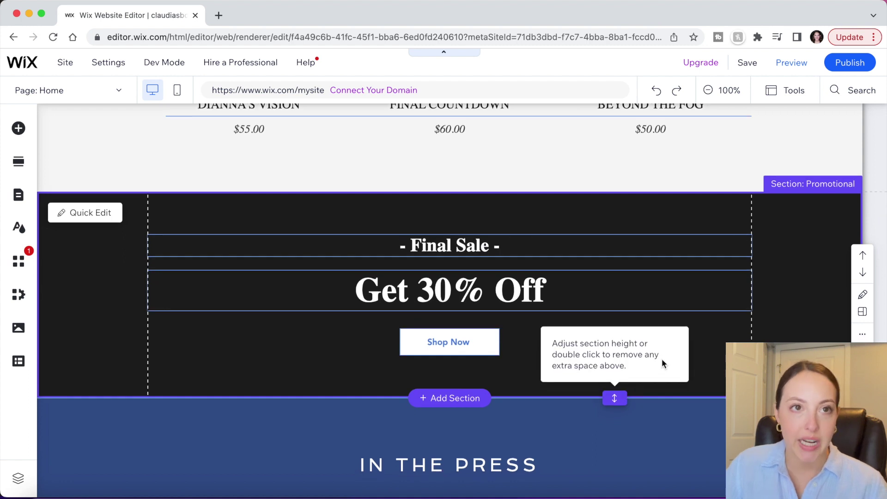
Give the promotion section the Books image background, then delete the section
{"action": "left_click", "coordinate": [90, 213]}
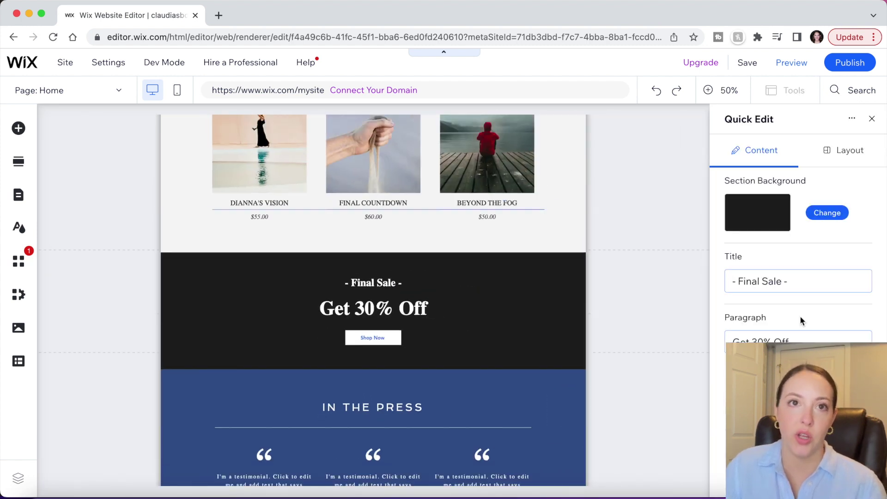
{"action": "left_click", "coordinate": [832, 214]}
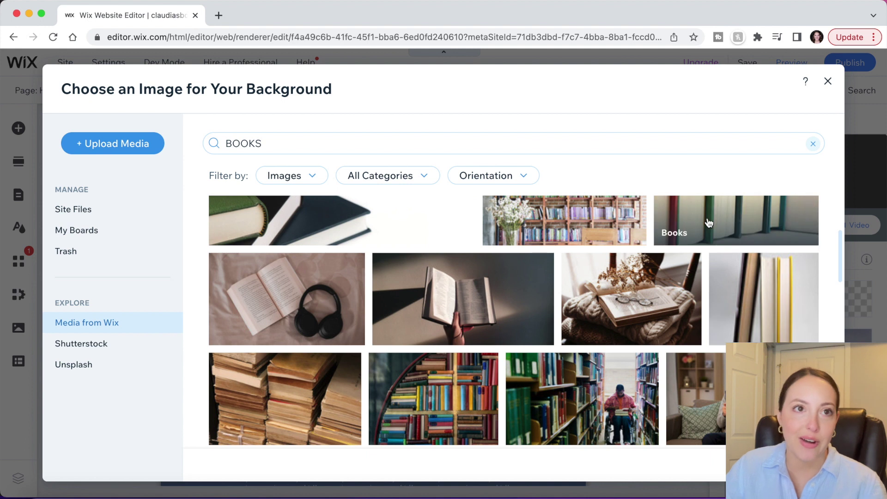
{"action": "double_click", "coordinate": [736, 221]}
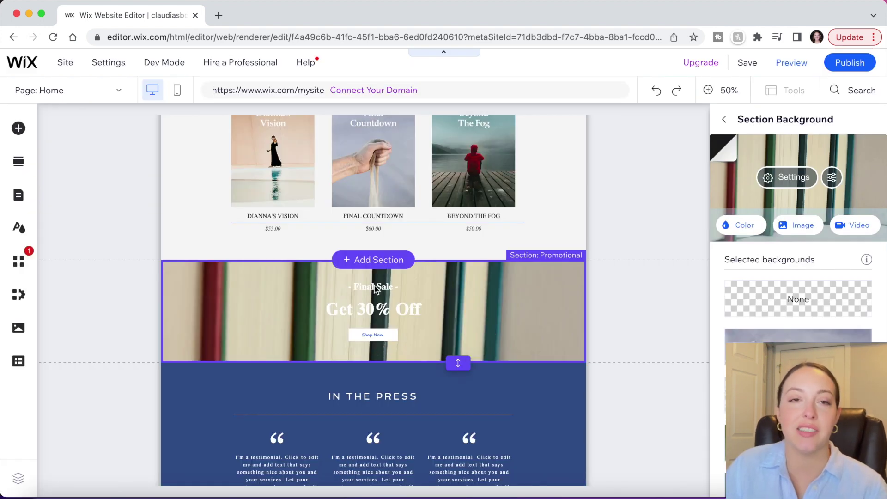
{"action": "right_click", "coordinate": [406, 331]}
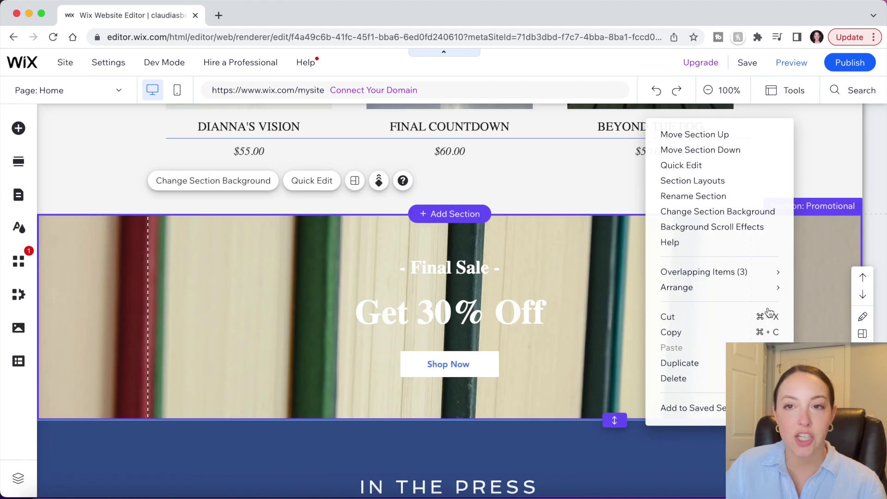
{"action": "left_click", "coordinate": [706, 379]}
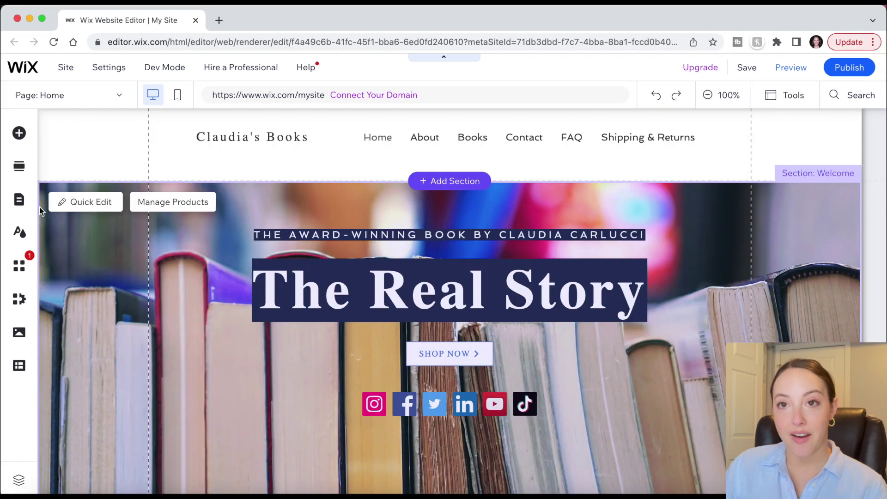
Look over Pages & Menu and Add Page, then view Site Design's F6F6F6 background and Out-in transitions
{"action": "left_click", "coordinate": [19, 201]}
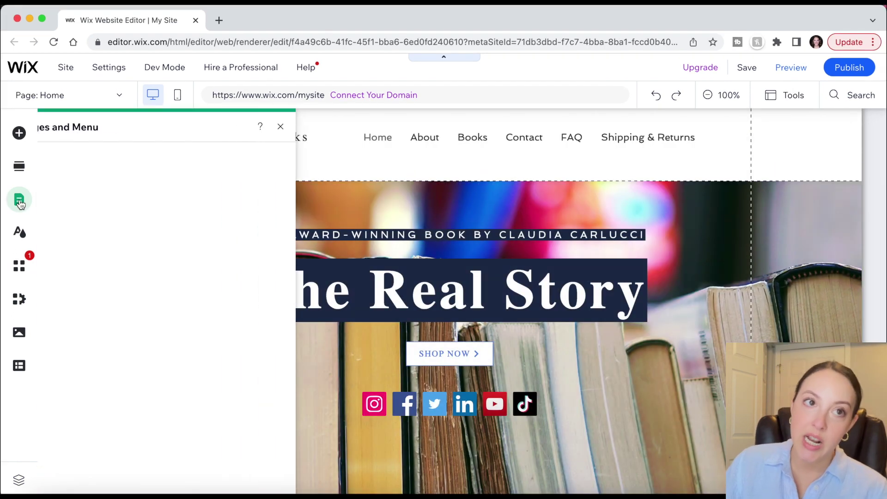
{"action": "left_click", "coordinate": [93, 162]}
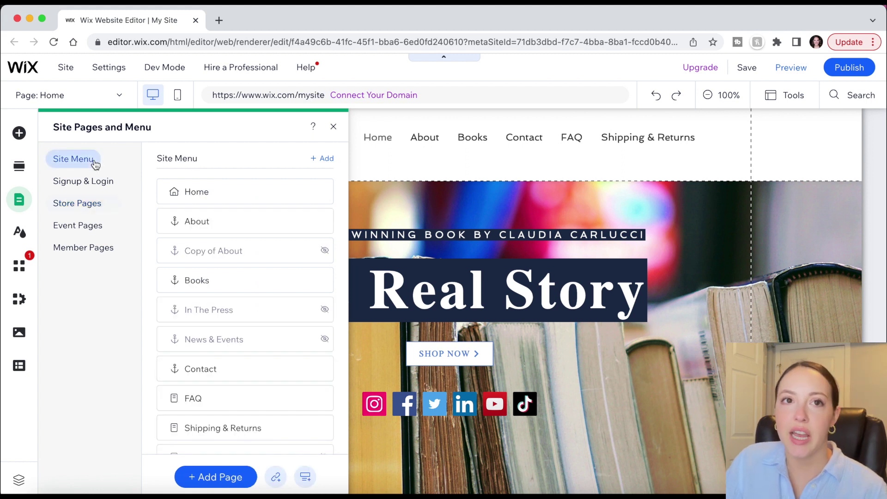
{"action": "left_click", "coordinate": [327, 159]}
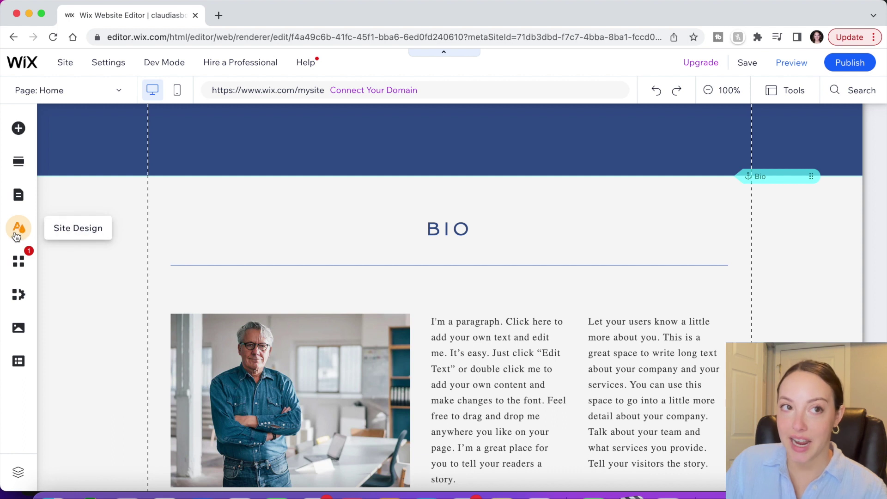
{"action": "left_click", "coordinate": [17, 233]}
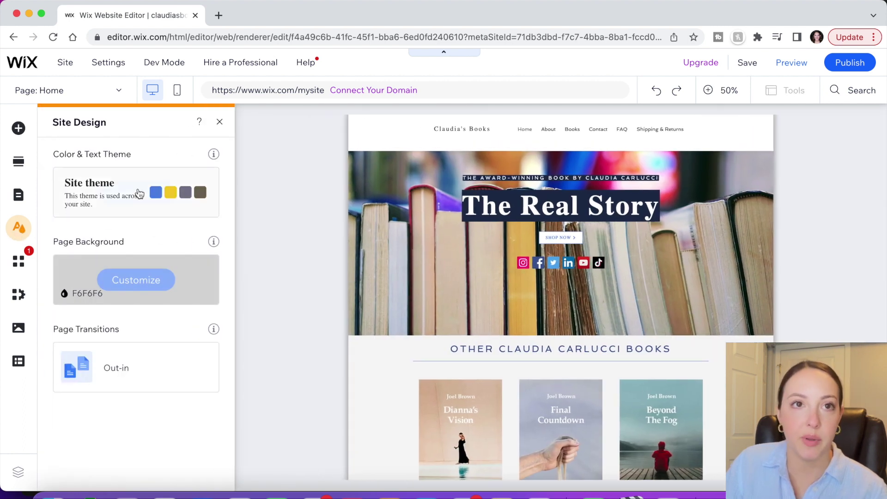
{"action": "mouse_move", "coordinate": [142, 201]}
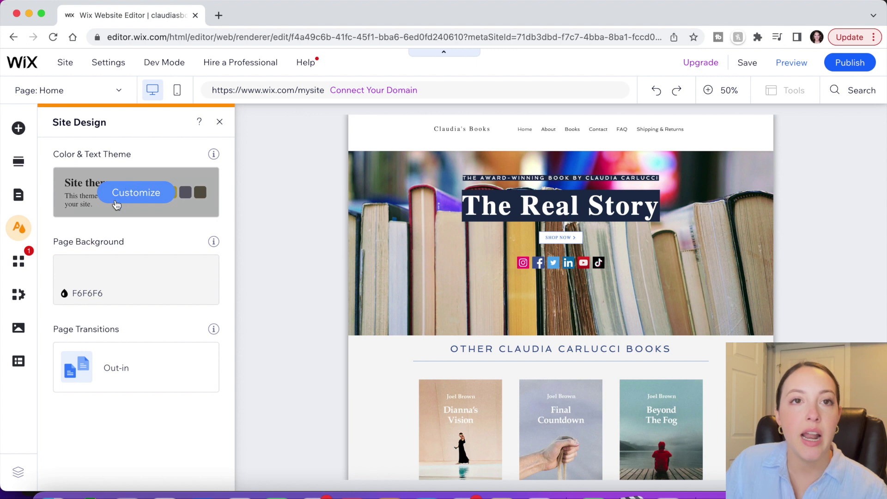
Preview the Dynamic, Nostalgic and Laid-back themes, then revert to the original Site theme
{"action": "left_click", "coordinate": [138, 193]}
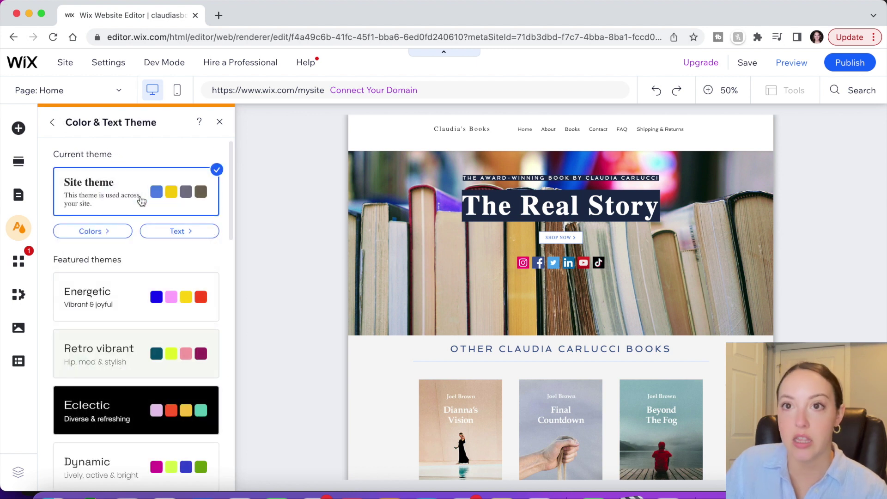
{"action": "scroll", "coordinate": [139, 362], "scroll_direction": "down", "scroll_amount": 2}
{"action": "scroll", "coordinate": [140, 365], "scroll_direction": "down", "scroll_amount": 4}
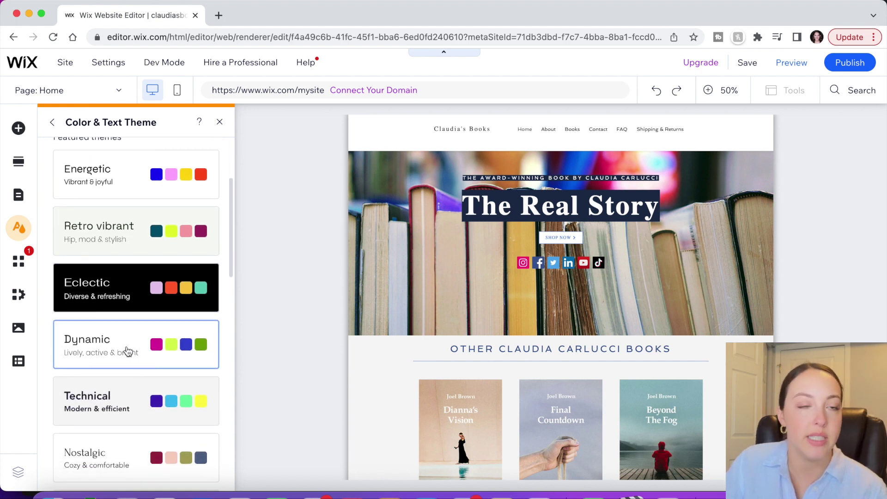
{"action": "left_click", "coordinate": [128, 351]}
{"action": "scroll", "coordinate": [124, 360], "scroll_direction": "down", "scroll_amount": 5}
{"action": "left_click", "coordinate": [120, 369]}
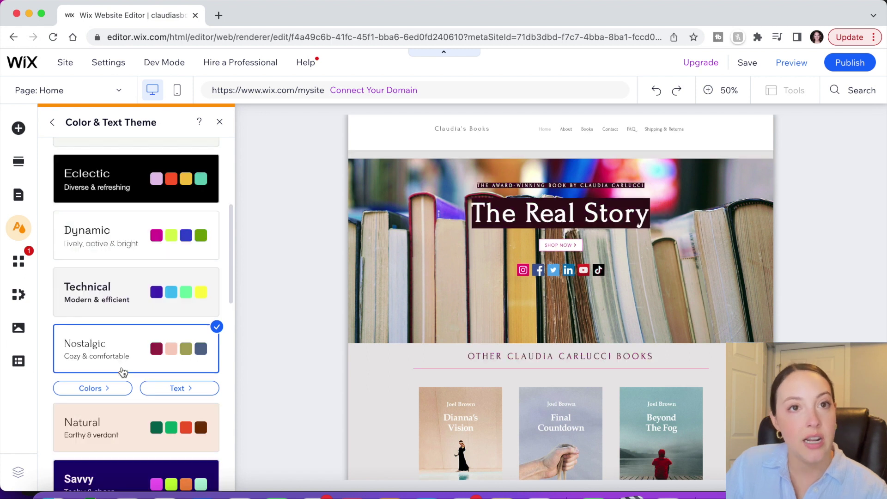
{"action": "scroll", "coordinate": [124, 407], "scroll_direction": "down", "scroll_amount": 5}
{"action": "left_click", "coordinate": [127, 456]}
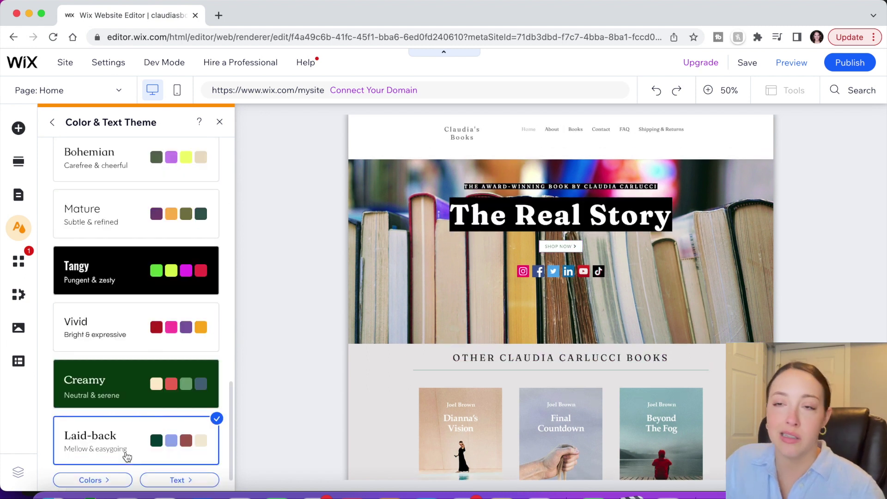
{"action": "scroll", "coordinate": [121, 303], "scroll_direction": "up", "scroll_amount": 10}
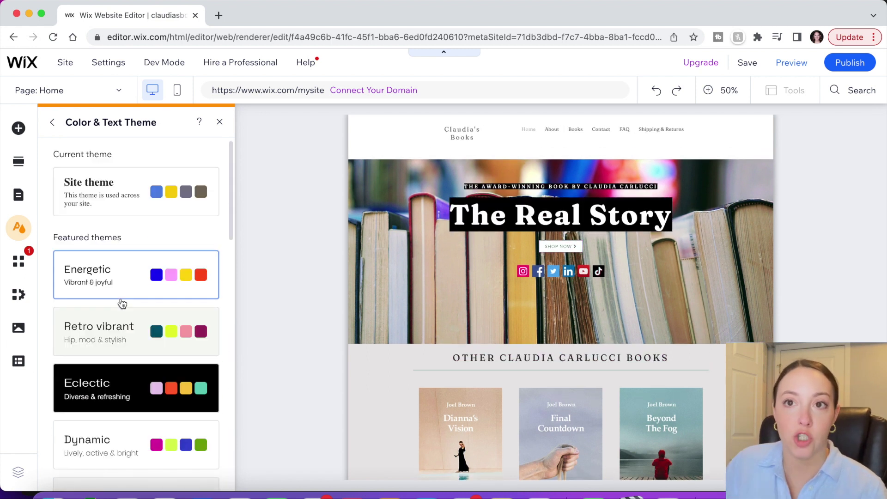
{"action": "left_click", "coordinate": [134, 204]}
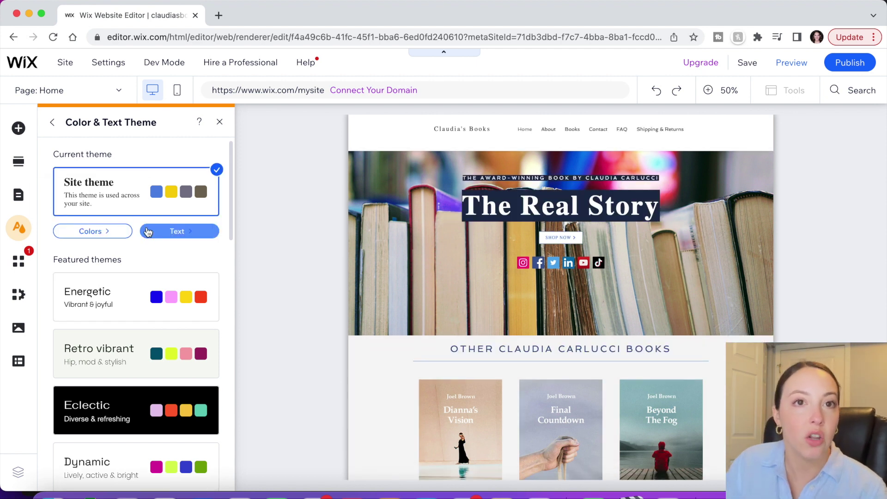
{"action": "left_click", "coordinate": [105, 231]}
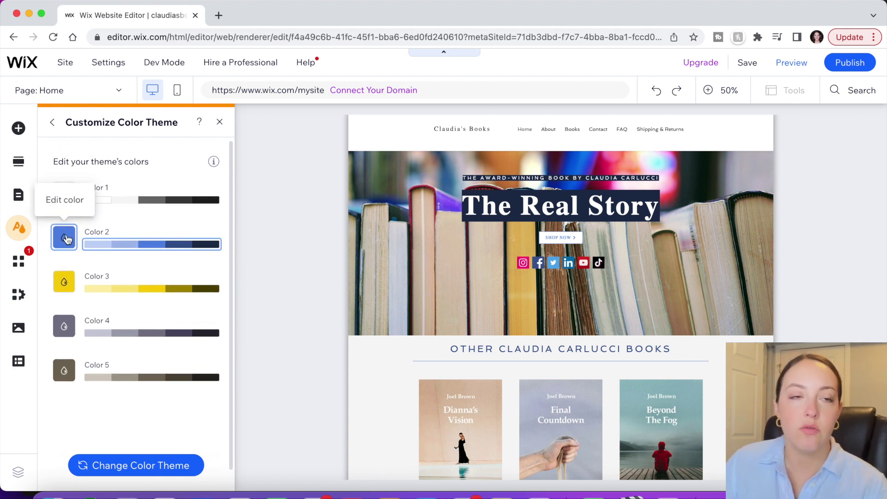
Try green #5EE453 for theme Color 2, then cancel to keep it blue #5386E4
{"action": "left_click", "coordinate": [65, 237]}
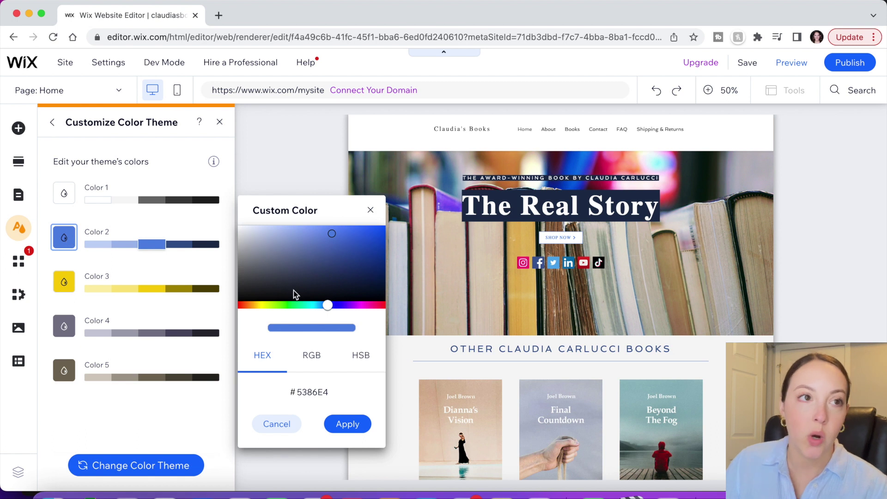
{"action": "left_click_drag", "start_coordinate": [290, 304], "coordinate": [285, 305]}
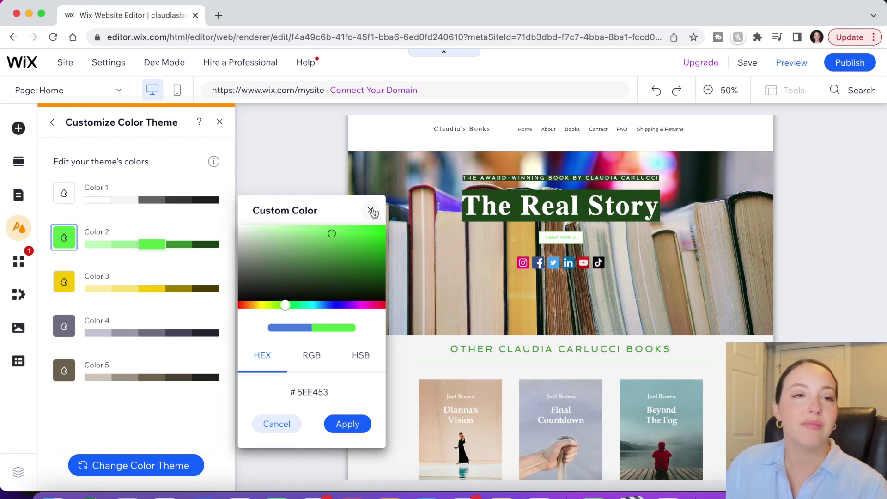
{"action": "left_click", "coordinate": [272, 424]}
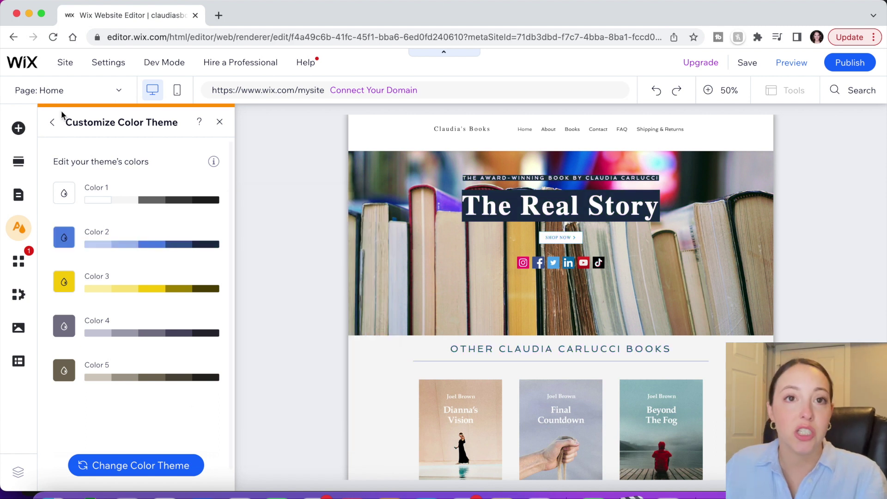
{"action": "left_click", "coordinate": [54, 123]}
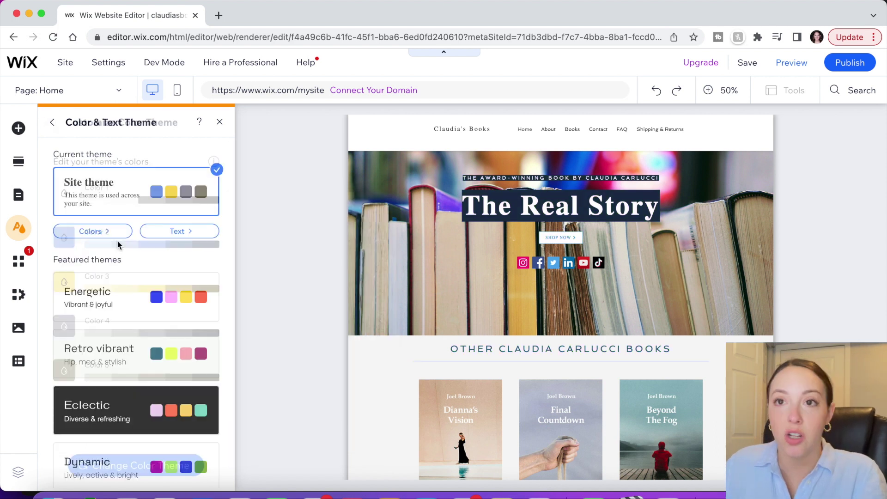
Scroll through the theme's text styles in the Color & Text Theme panel
{"action": "left_click", "coordinate": [192, 234]}
{"action": "scroll", "coordinate": [174, 375], "scroll_direction": "down", "scroll_amount": 5}
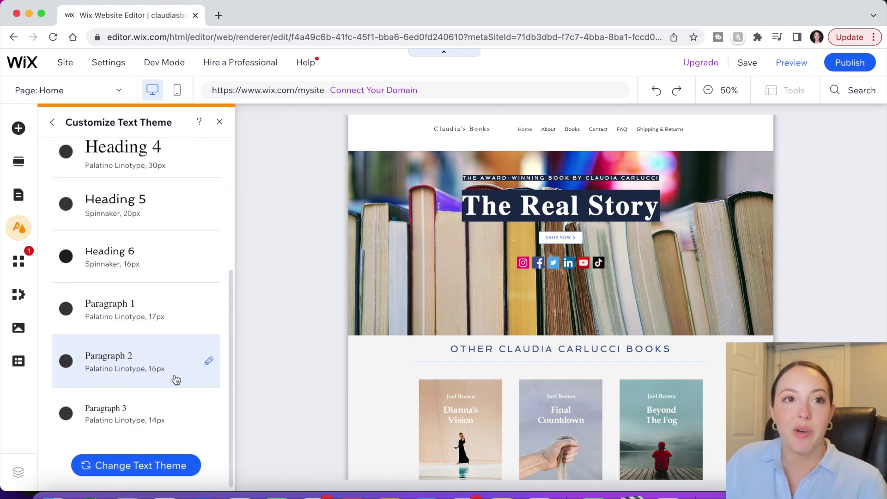
{"action": "scroll", "coordinate": [176, 380], "scroll_direction": "up", "scroll_amount": 5}
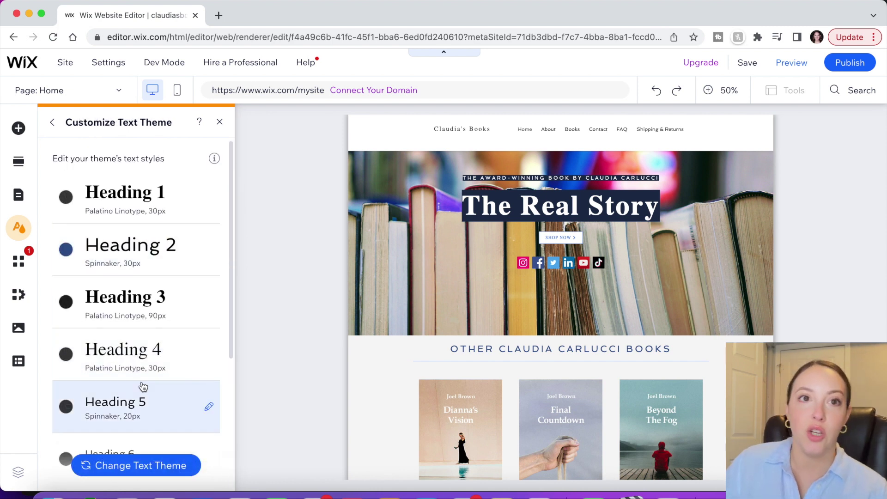
{"action": "scroll", "coordinate": [143, 387], "scroll_direction": "down", "scroll_amount": 5}
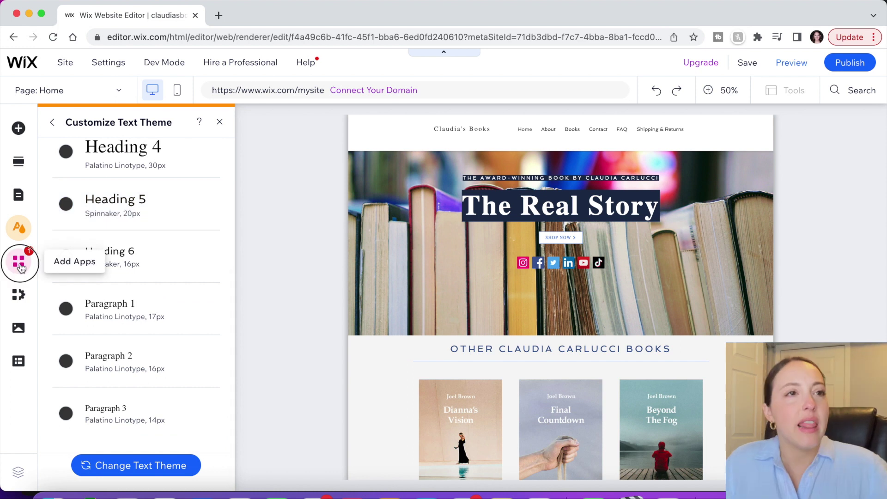
Browse the App Market's recommended apps, such as Social Media Icons and Contact Form
{"action": "left_click", "coordinate": [20, 268]}
{"action": "scroll", "coordinate": [268, 354], "scroll_direction": "down", "scroll_amount": 3}
{"action": "scroll", "coordinate": [269, 353], "scroll_direction": "up", "scroll_amount": 3}
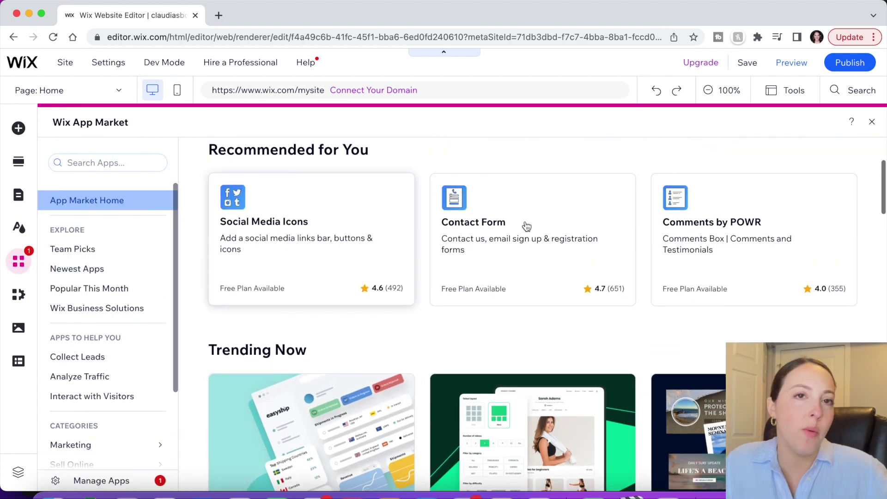
Close the App Market and scroll through the Media library's free Wix images and videos
{"action": "left_click", "coordinate": [19, 295]}
{"action": "left_click", "coordinate": [19, 329]}
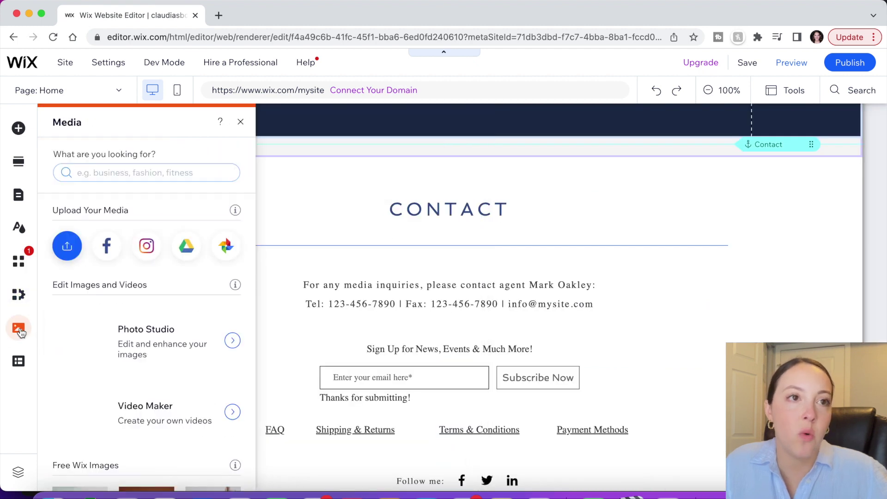
{"action": "scroll", "coordinate": [145, 295], "scroll_direction": "down", "scroll_amount": 3}
{"action": "scroll", "coordinate": [147, 298], "scroll_direction": "down", "scroll_amount": 10}
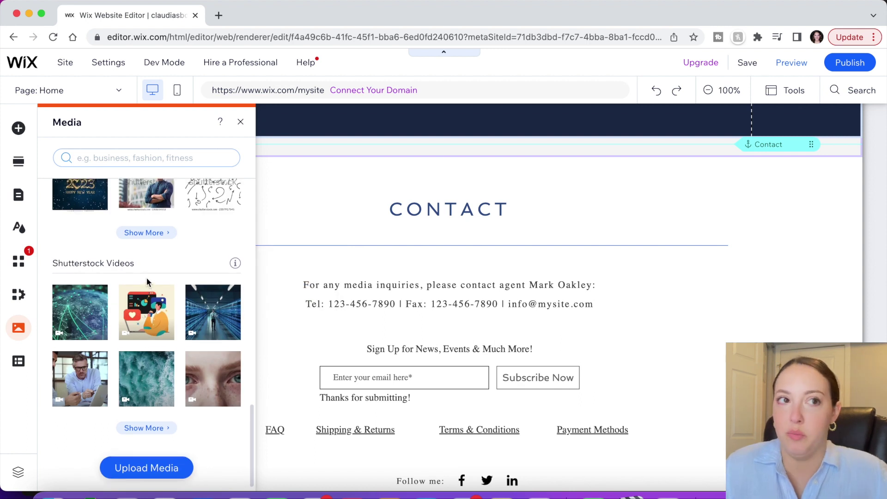
{"action": "scroll", "coordinate": [146, 278], "scroll_direction": "up", "scroll_amount": 6}
{"action": "scroll", "coordinate": [147, 282], "scroll_direction": "up", "scroll_amount": 6}
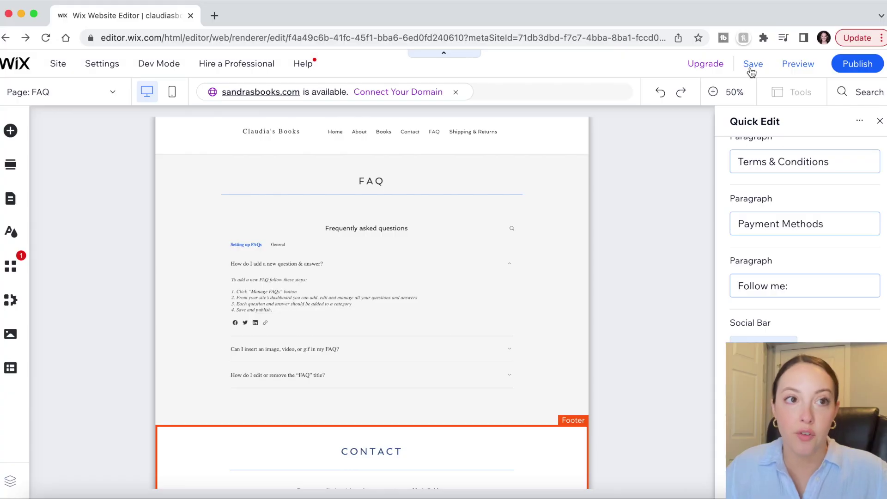
Open the site's saved revisions in the dashboard's Site History
{"action": "mouse_move", "coordinate": [751, 69]}
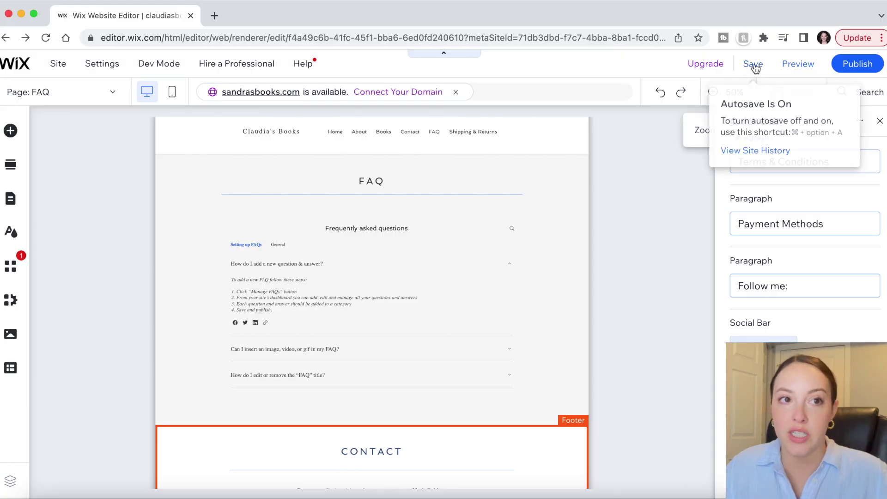
{"action": "left_click", "coordinate": [744, 153]}
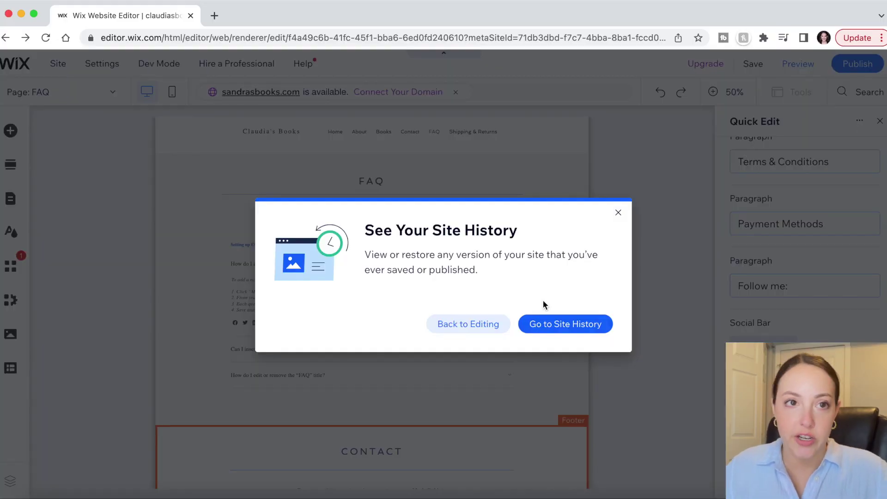
{"action": "left_click", "coordinate": [539, 324]}
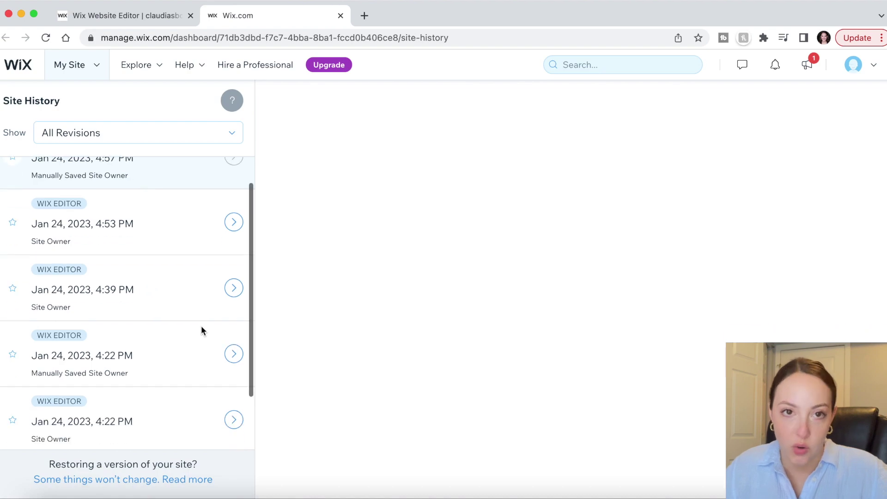
{"action": "scroll", "coordinate": [202, 330], "scroll_direction": "down", "scroll_amount": 2}
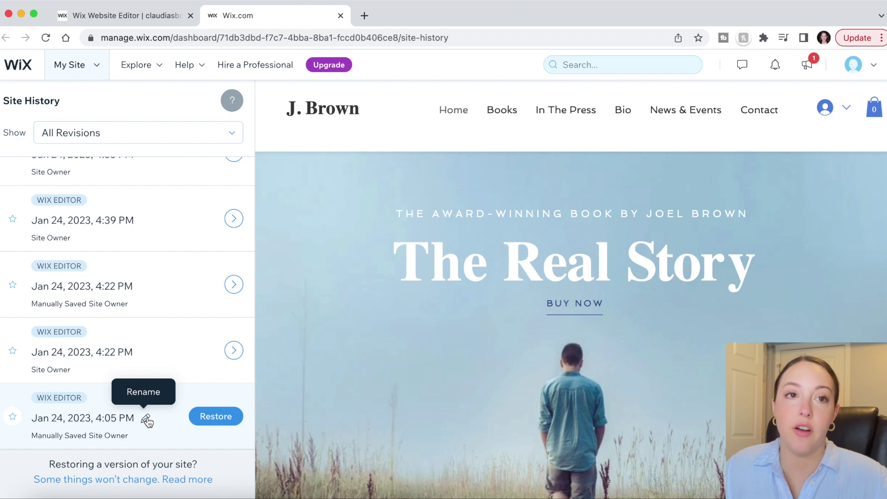
Rename the 4:05 PM revision 'Blue Theme' and start renaming a 4:22 PM revision 'Red'
{"action": "left_click", "coordinate": [146, 419]}
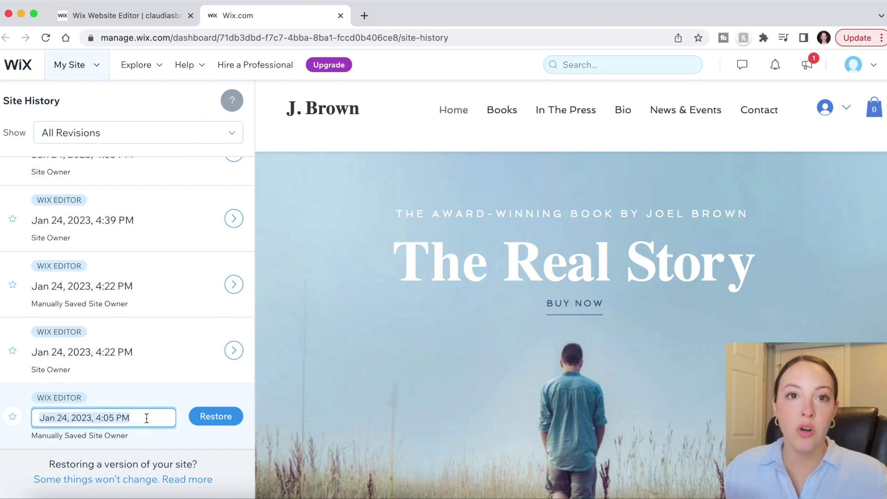
{"action": "type", "text": "Blue Theme"}
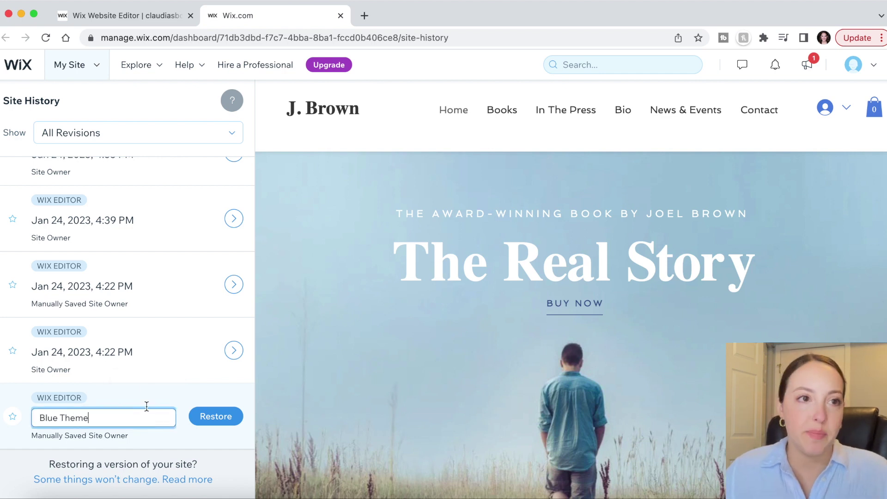
{"action": "key", "text": "Return"}
{"action": "left_click", "coordinate": [146, 352]}
{"action": "type", "text": "Red"}
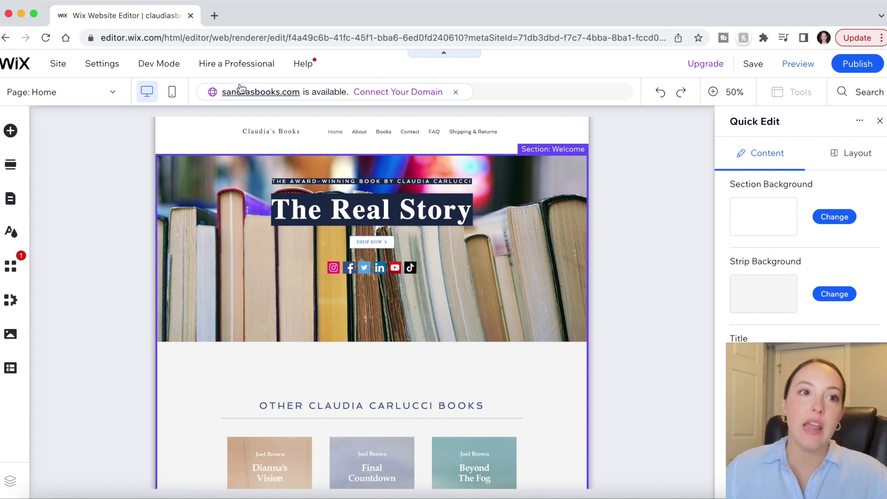
Check the domain-connection info, then leave the editor for the site's dashboard
{"action": "left_click", "coordinate": [220, 93]}
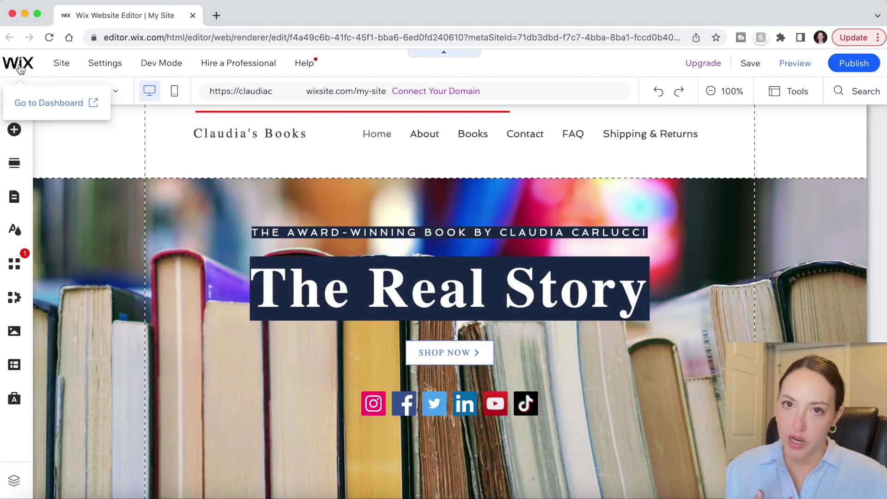
{"action": "left_click", "coordinate": [32, 104]}
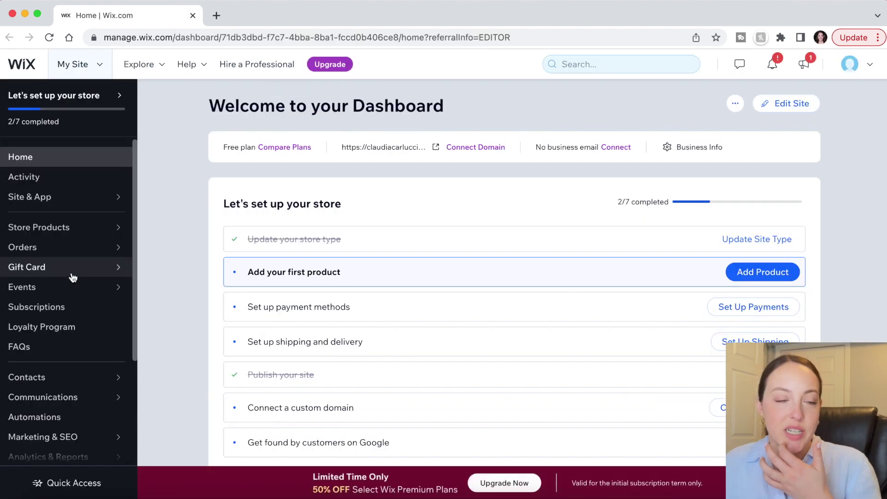
From the Dashboard's Settings > Website settings, unpublish the site and confirm in the Unpublish dialog
{"action": "scroll", "coordinate": [73, 278], "scroll_direction": "down", "scroll_amount": 5}
{"action": "left_click", "coordinate": [10, 373]}
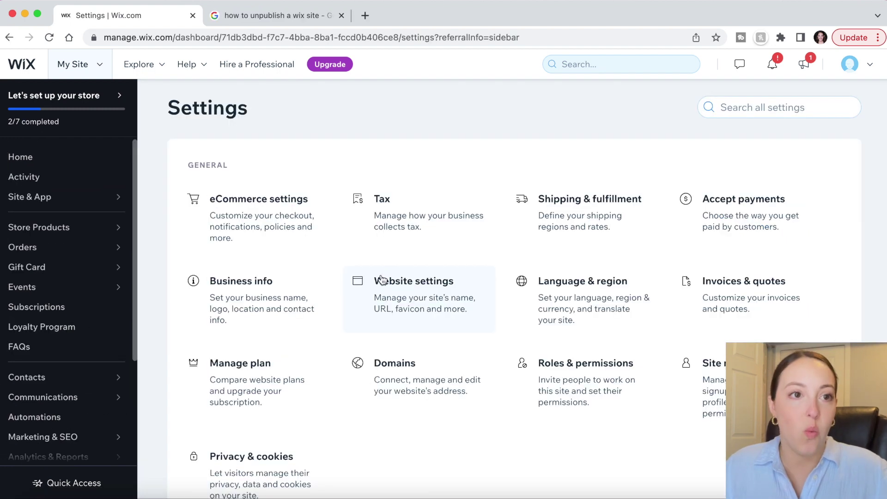
{"action": "left_click", "coordinate": [391, 291]}
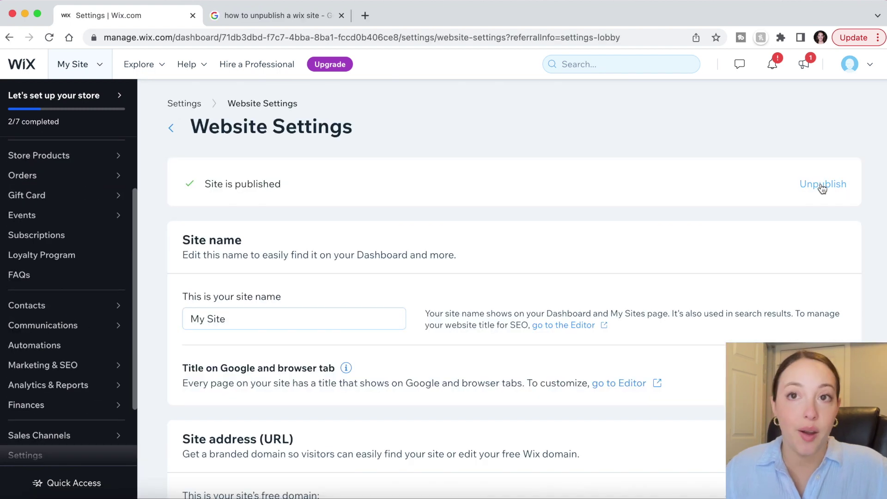
{"action": "left_click", "coordinate": [822, 185]}
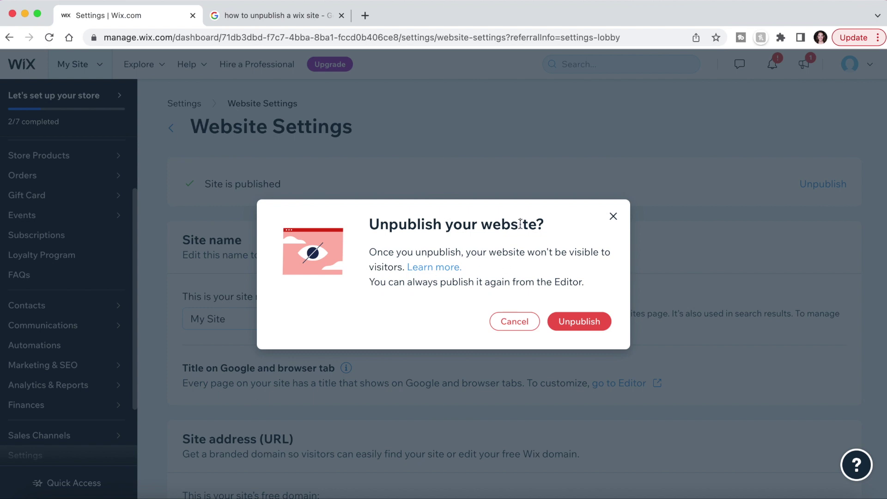
{"action": "left_click", "coordinate": [576, 324]}
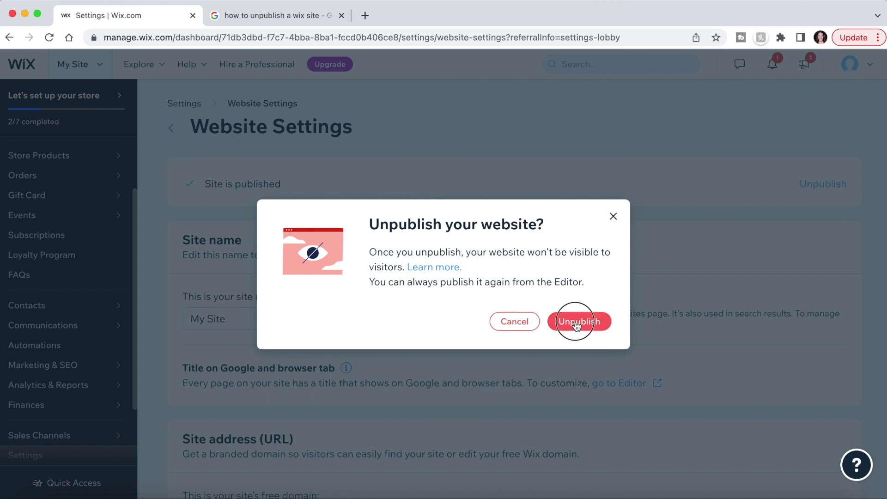